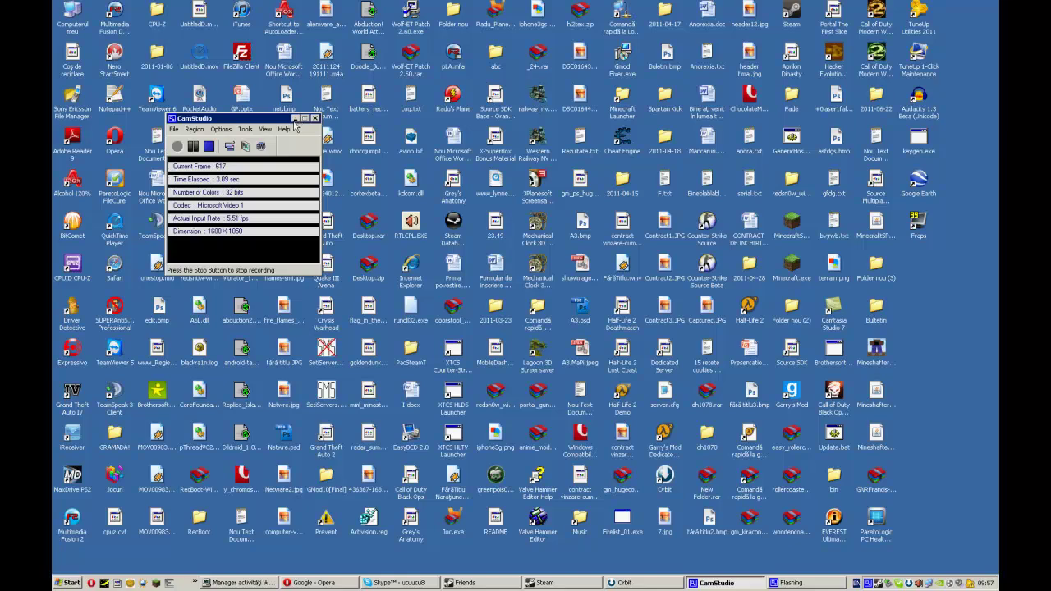
Minimize the CamStudio recorder window to clear the desktop
{"action": "left_click", "coordinate": [295, 119]}
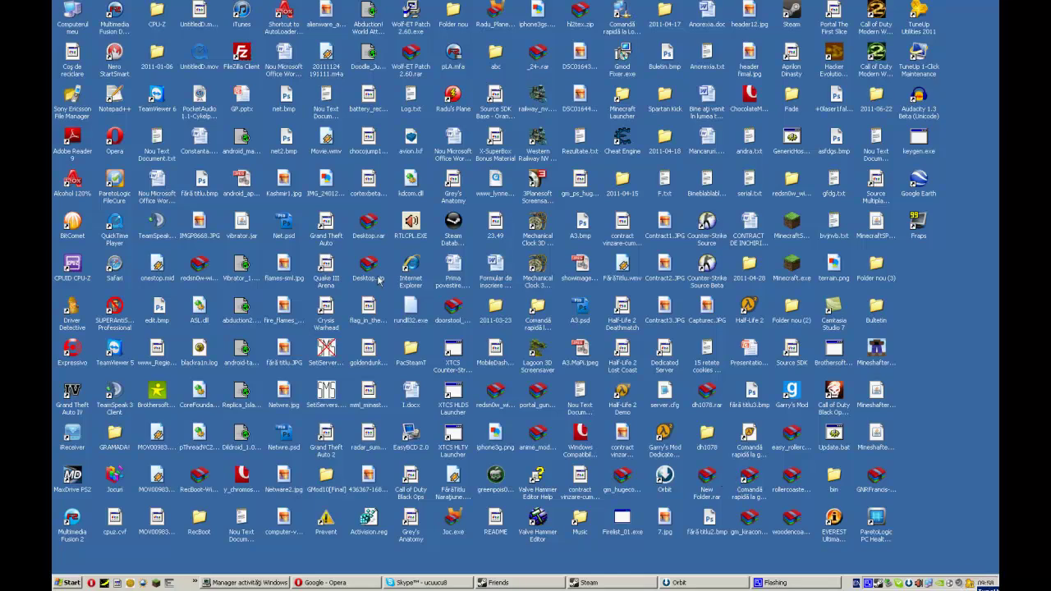
Select an svchost.exe process in Task Manager, open My Computer from Start, and minimize Task Manager
{"action": "left_click", "coordinate": [284, 583]}
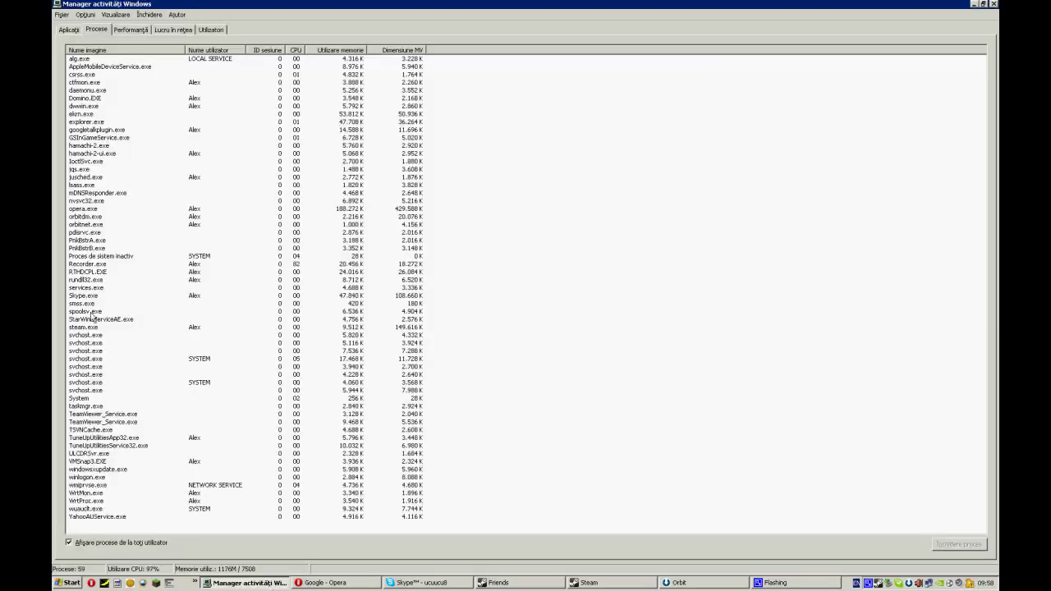
{"action": "left_click", "coordinate": [81, 337]}
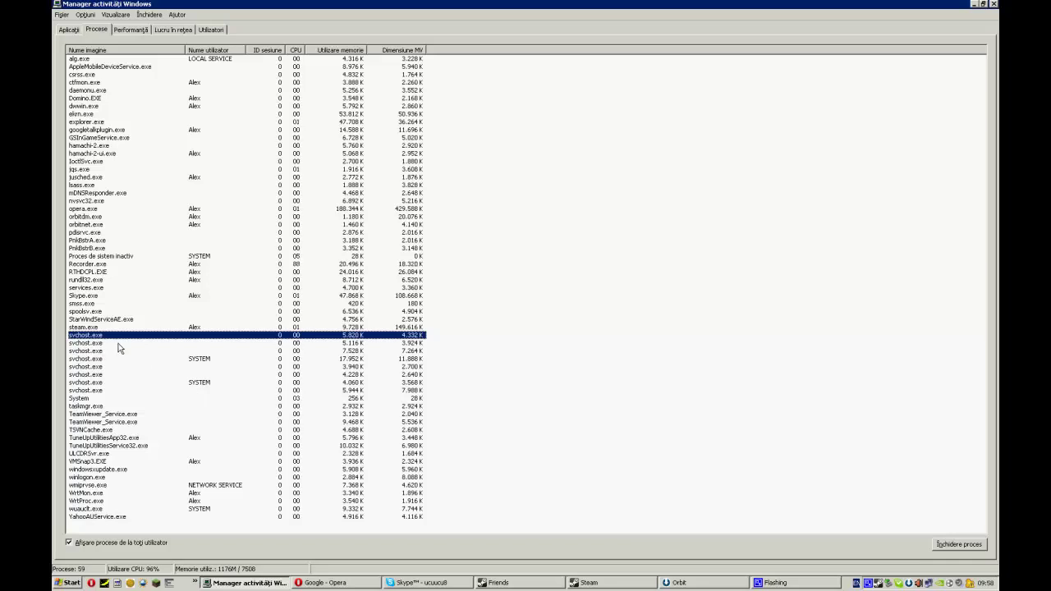
{"action": "left_click", "coordinate": [58, 583]}
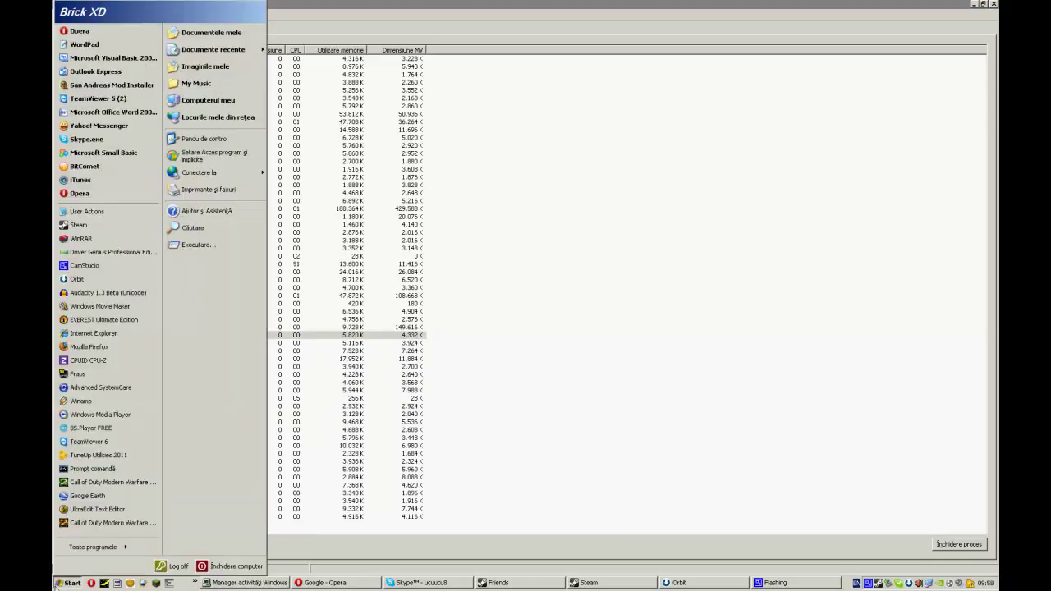
{"action": "left_click", "coordinate": [208, 99]}
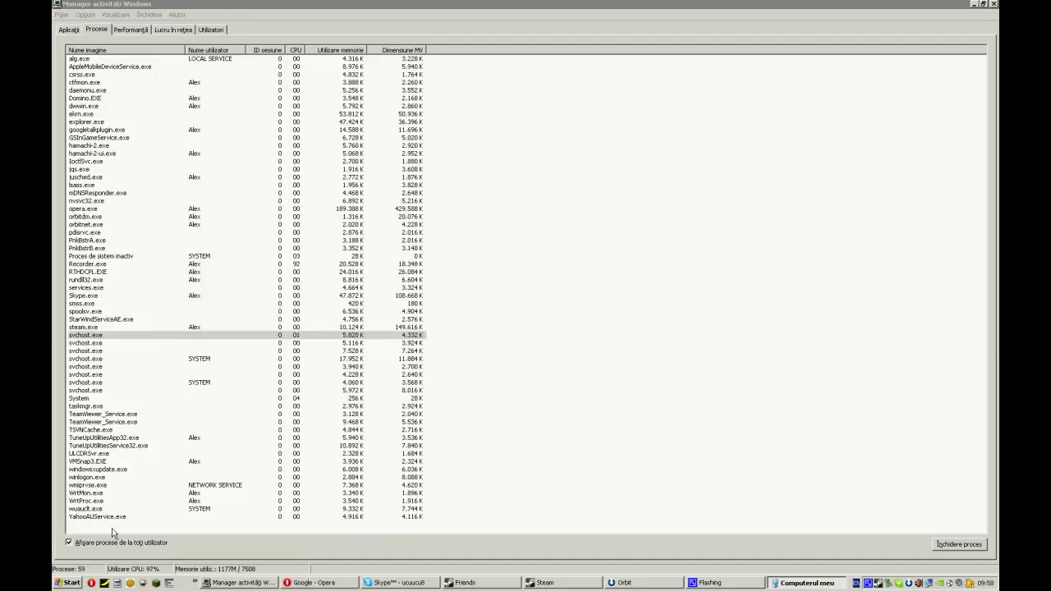
{"action": "left_click", "coordinate": [71, 583]}
{"action": "left_click", "coordinate": [209, 99]}
{"action": "left_click", "coordinate": [975, 7]}
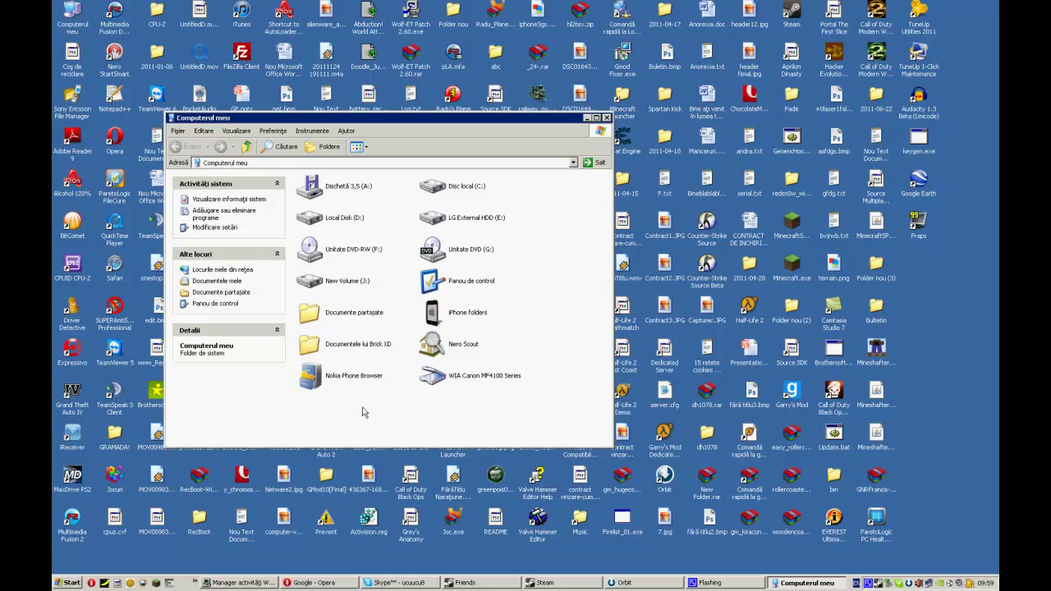
Open the Run dialog from the Start menu and enter svchost.EX as the program name
{"action": "left_click", "coordinate": [70, 583]}
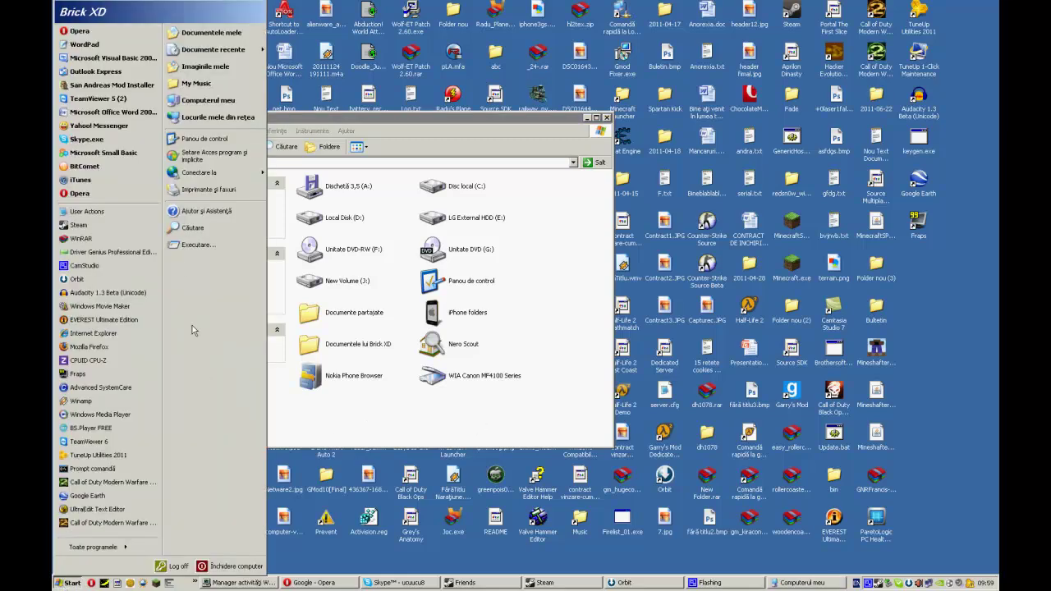
{"action": "left_click", "coordinate": [140, 511]}
{"action": "type", "text": "svchost.EX"}
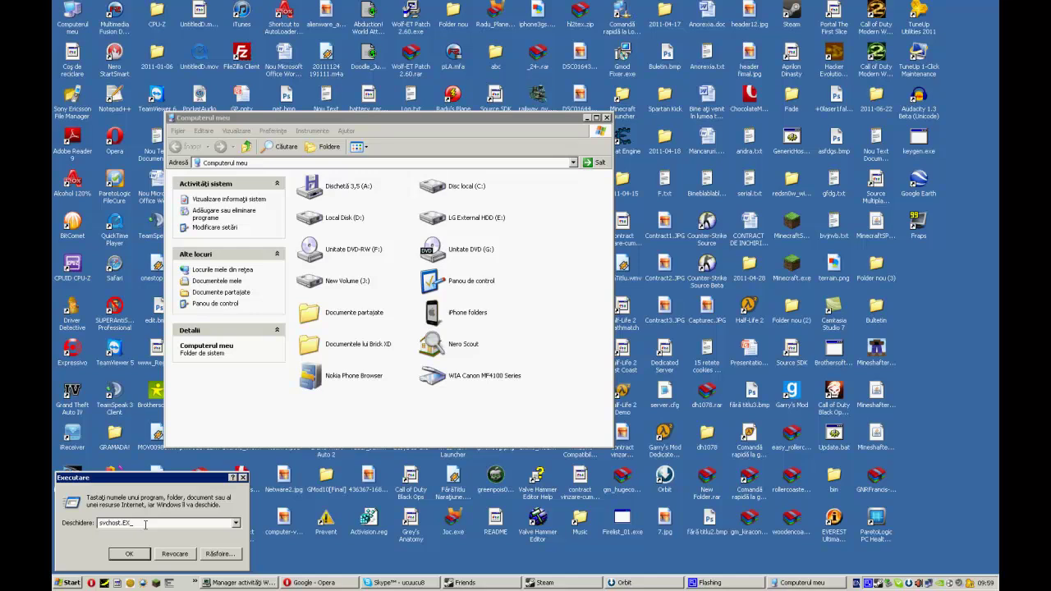
Replace the Run entry with cmd to open a command prompt and start typing expand
{"action": "double_click", "coordinate": [147, 523]}
{"action": "type", "text": "cmd"}
{"action": "key", "text": "Return"}
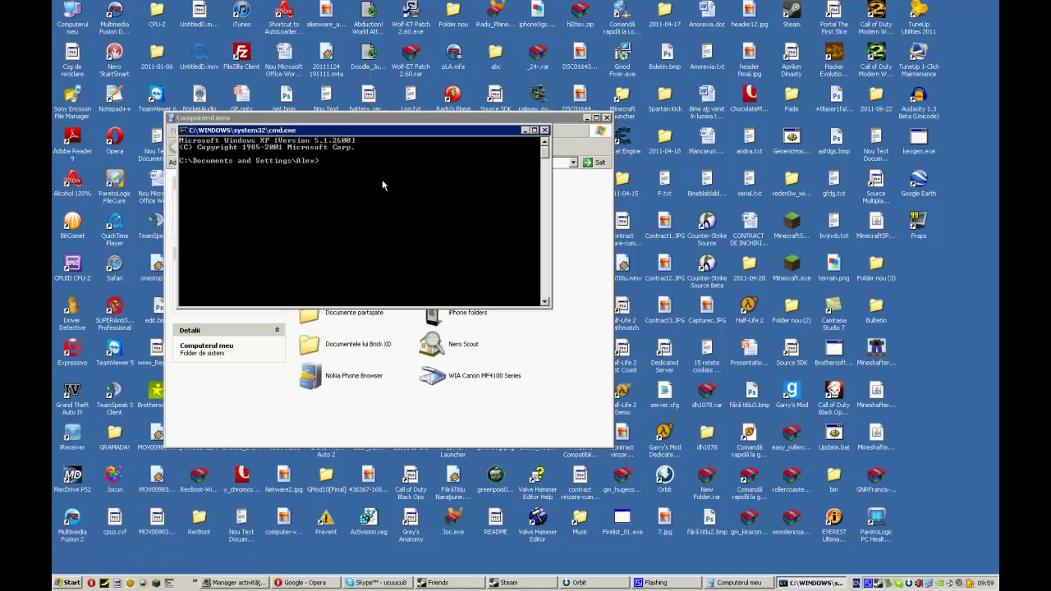
{"action": "type", "text": "expand"}
Check the DVD-RW drive letter in My Computer and continue the expand command toward SVCHOST.EX_ and E:
{"action": "left_click", "coordinate": [430, 120]}
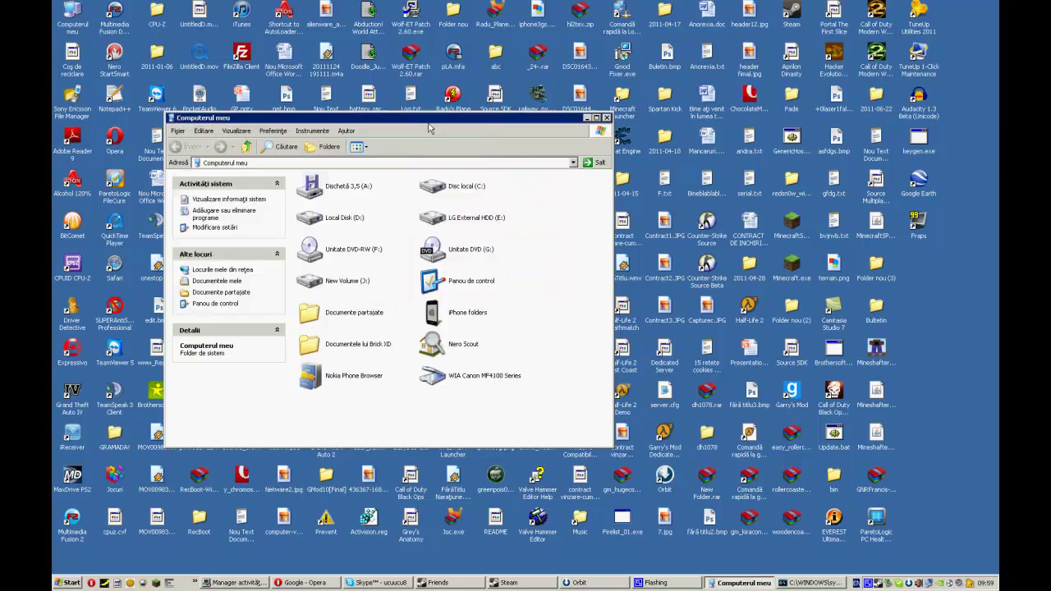
{"action": "left_click", "coordinate": [313, 257]}
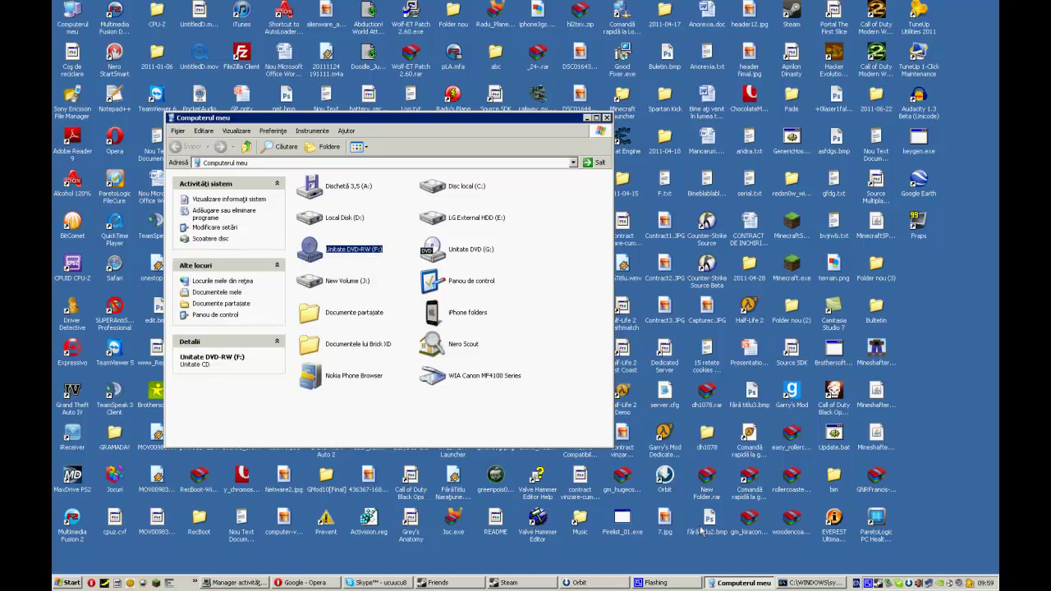
{"action": "left_click", "coordinate": [779, 583]}
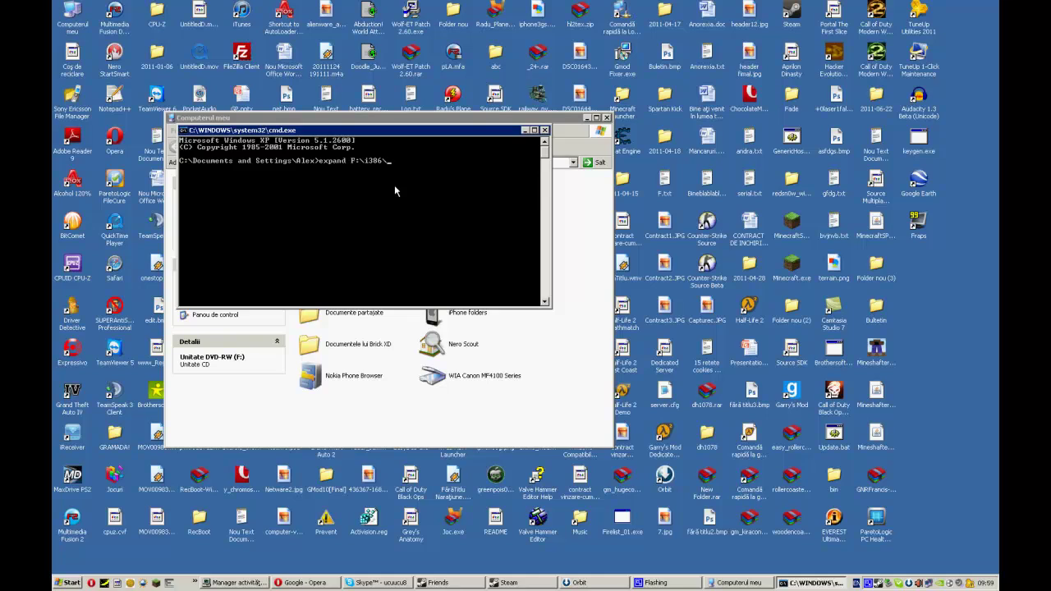
{"action": "type", "text": "ch"}
{"action": "type", "text": "EX_"}
{"action": "left_click", "coordinate": [567, 280]}
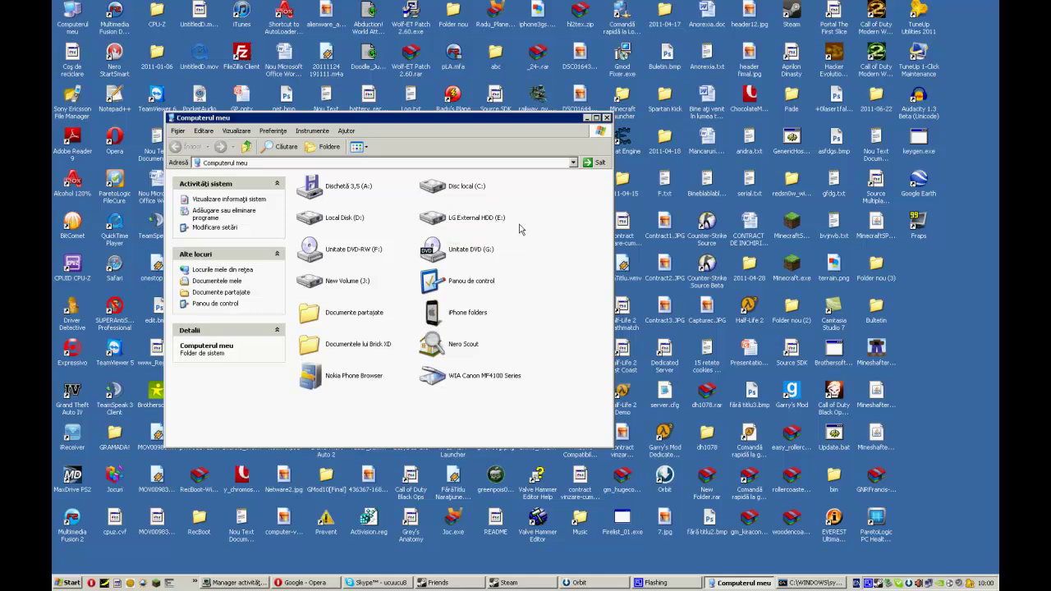
{"action": "key", "text": "alt+Tab"}
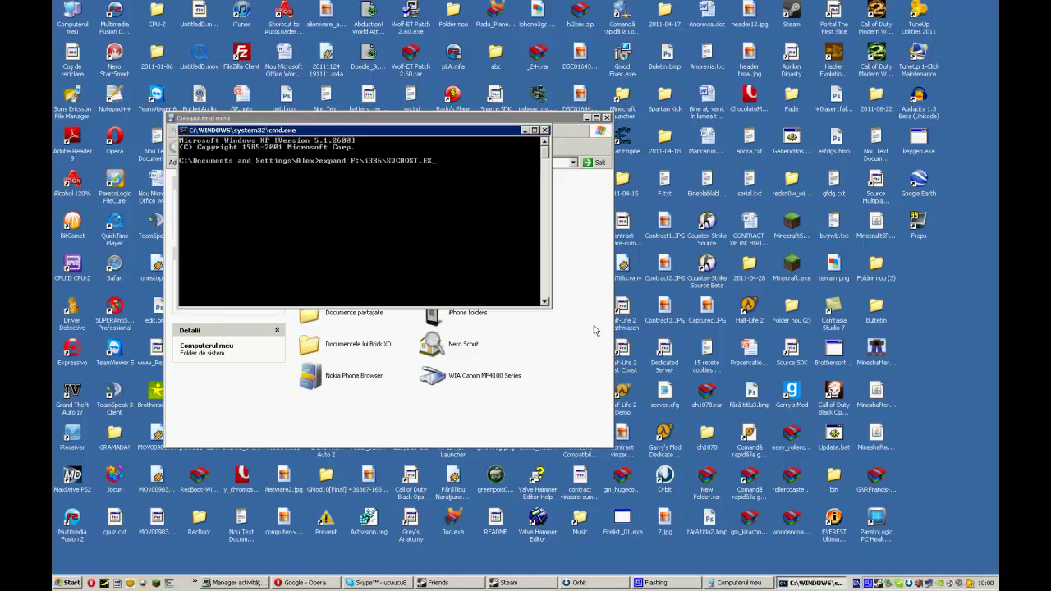
{"action": "type", "text": "E:\\"}
Close the cmd.exe command prompt window
{"action": "left_click", "coordinate": [543, 130]}
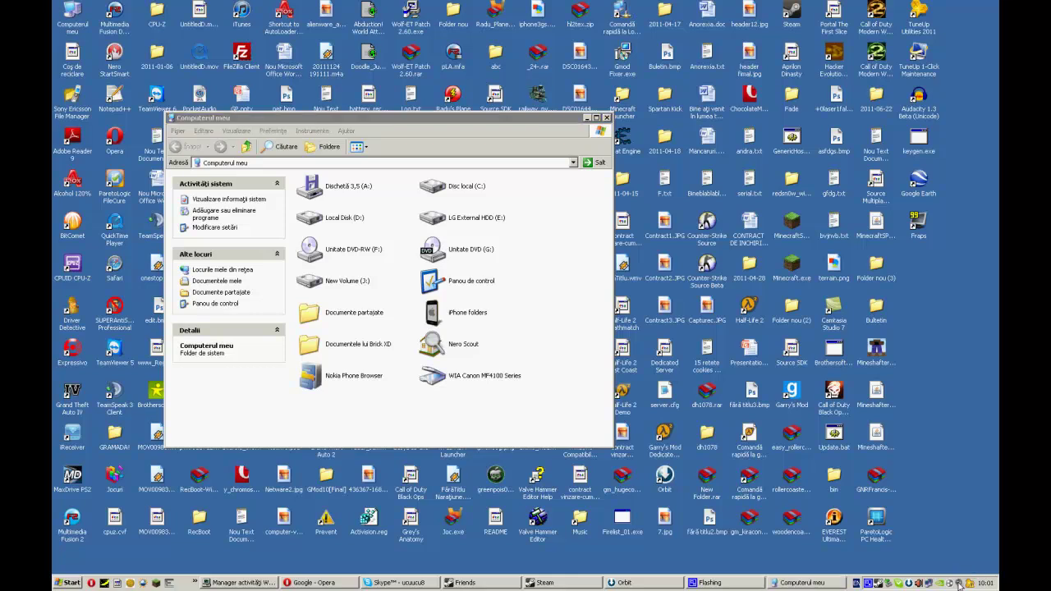
{"action": "right_click", "coordinate": [959, 584]}
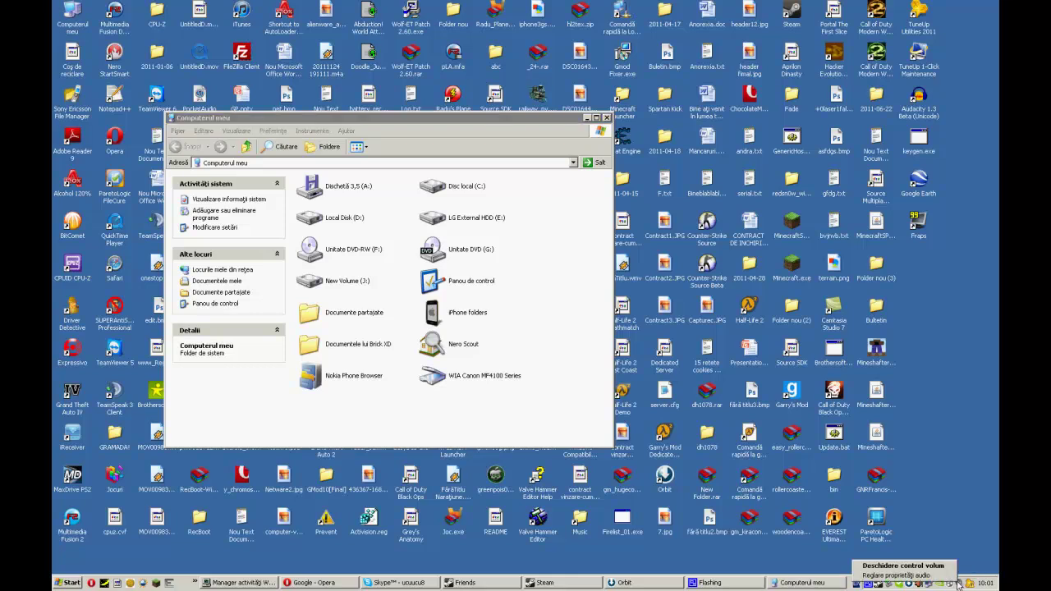
{"action": "left_click", "coordinate": [904, 575]}
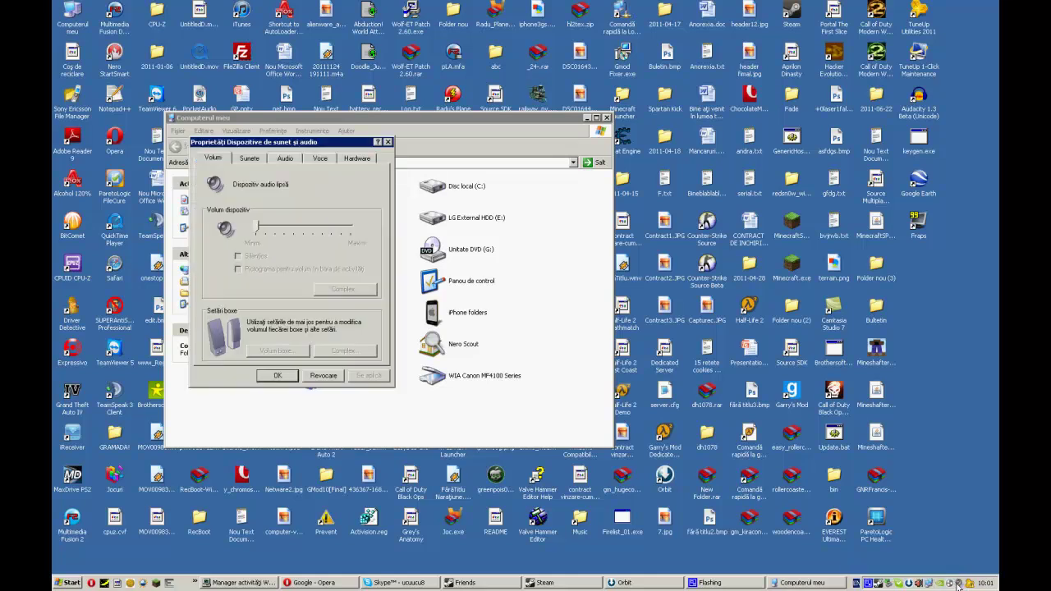
{"action": "right_click", "coordinate": [959, 584]}
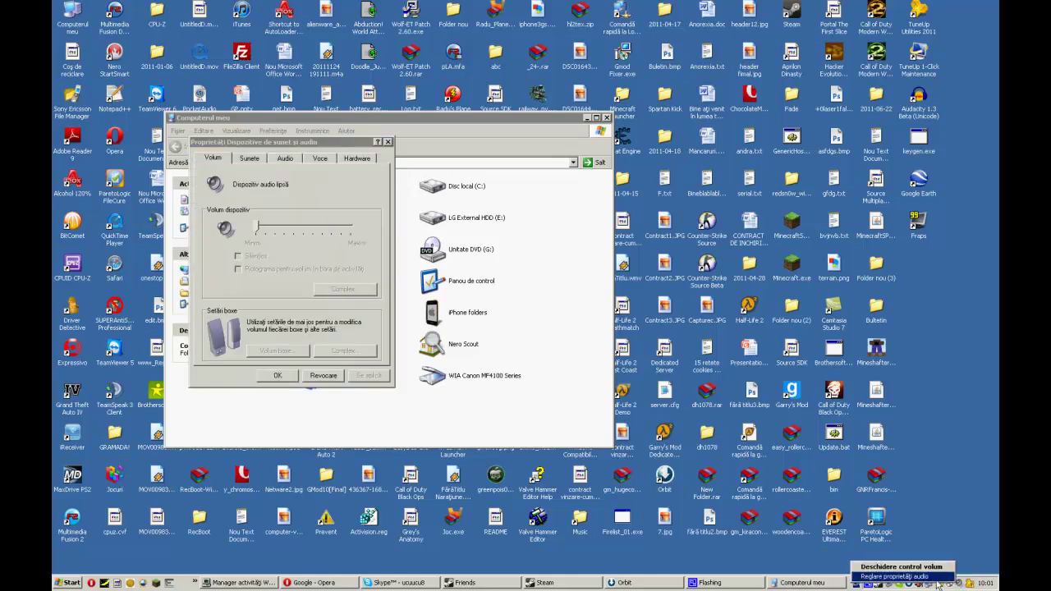
{"action": "left_click", "coordinate": [231, 201]}
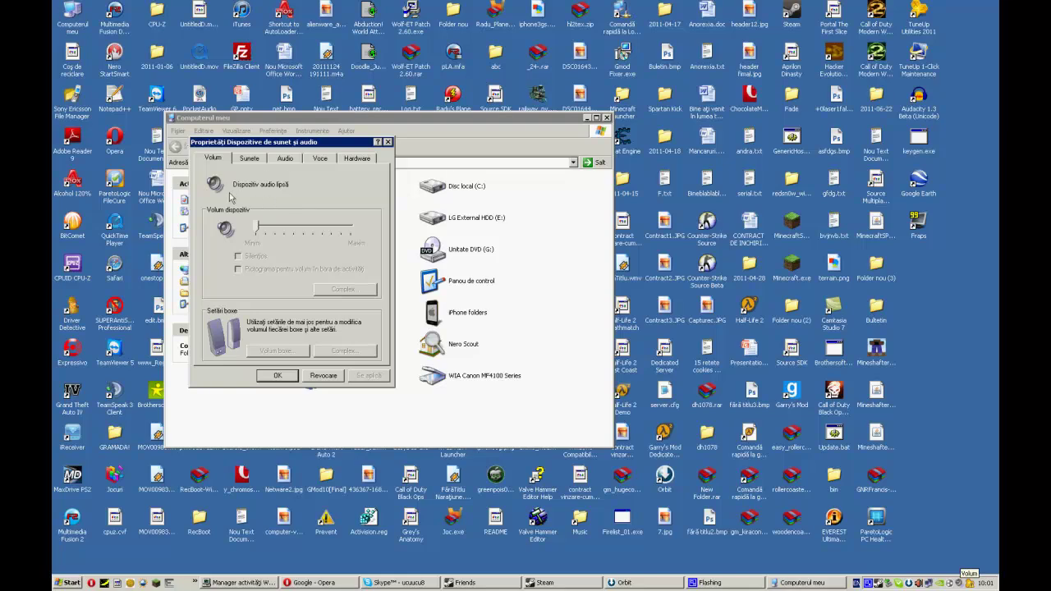
Close sound properties and launch services.msc from Run, maximized in the standard view
{"action": "left_click", "coordinate": [286, 376]}
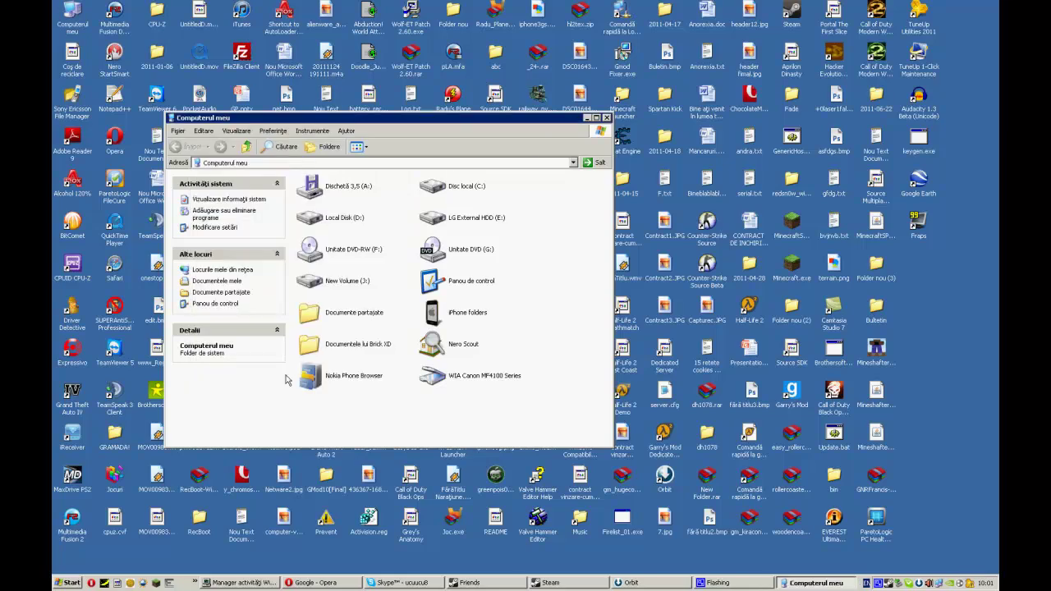
{"action": "left_click", "coordinate": [70, 583]}
{"action": "left_click", "coordinate": [233, 244]}
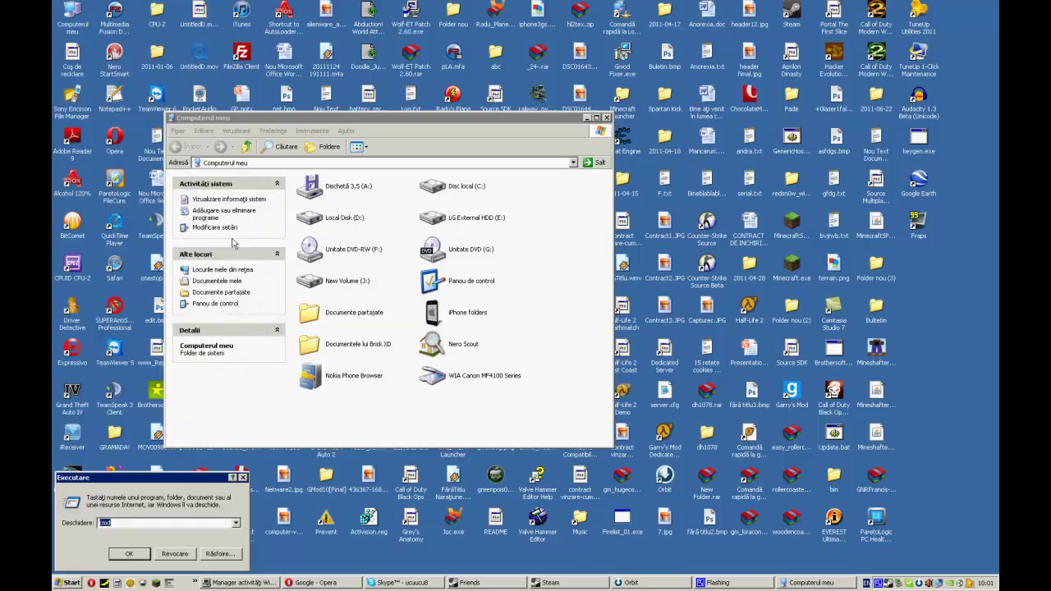
{"action": "type", "text": "ser"}
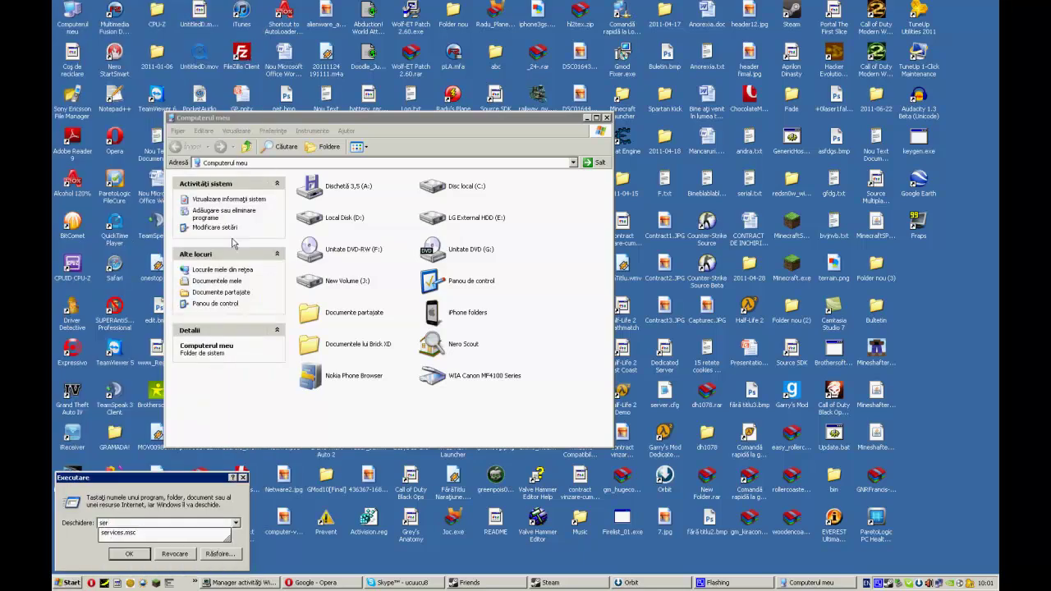
{"action": "key", "text": "Down"}
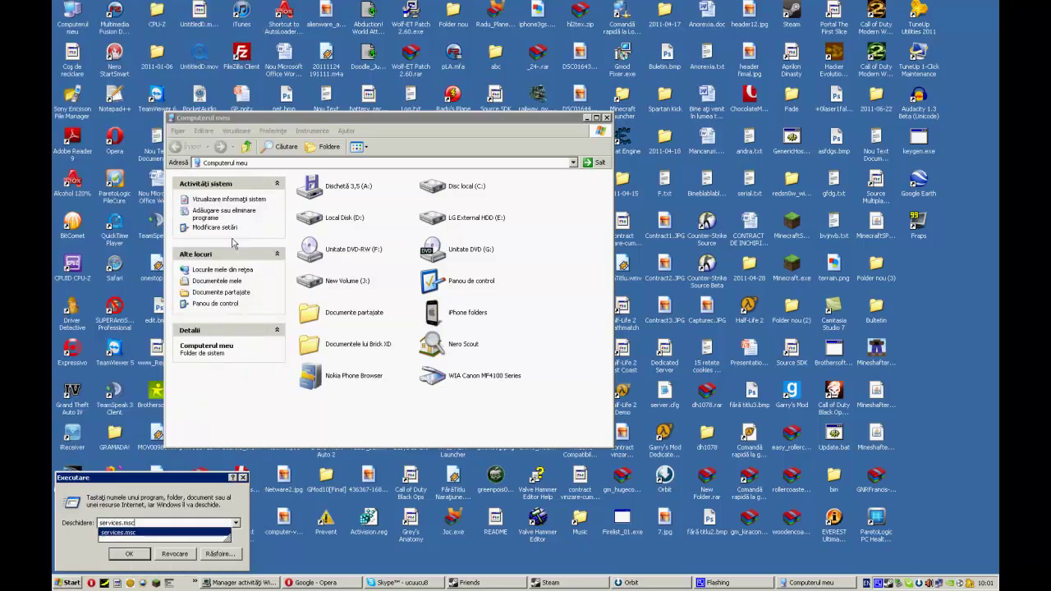
{"action": "left_click", "coordinate": [130, 534]}
{"action": "left_click", "coordinate": [129, 553]}
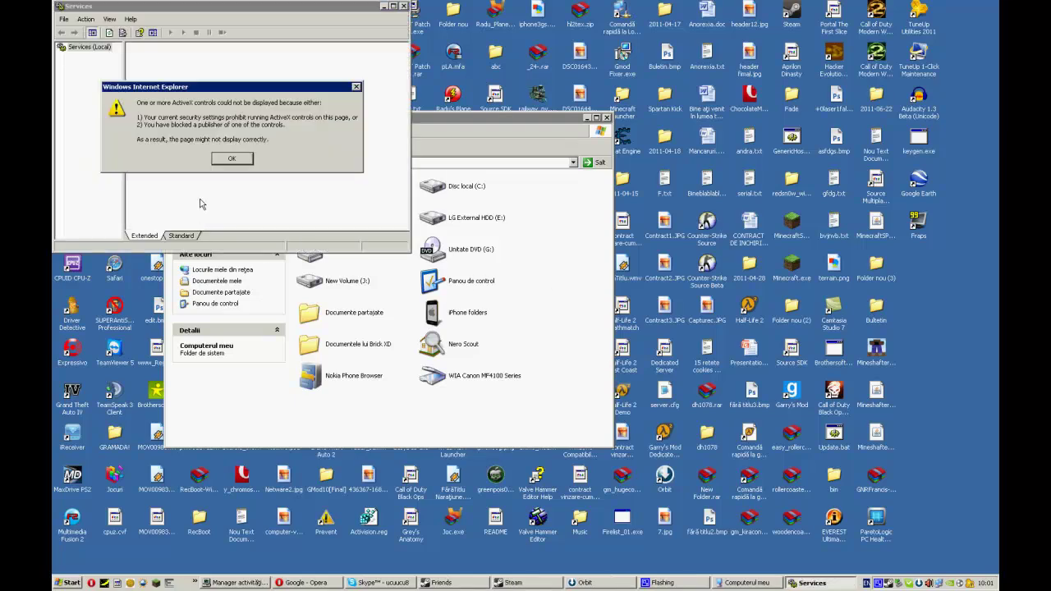
{"action": "left_click", "coordinate": [232, 159]}
{"action": "left_click", "coordinate": [182, 236]}
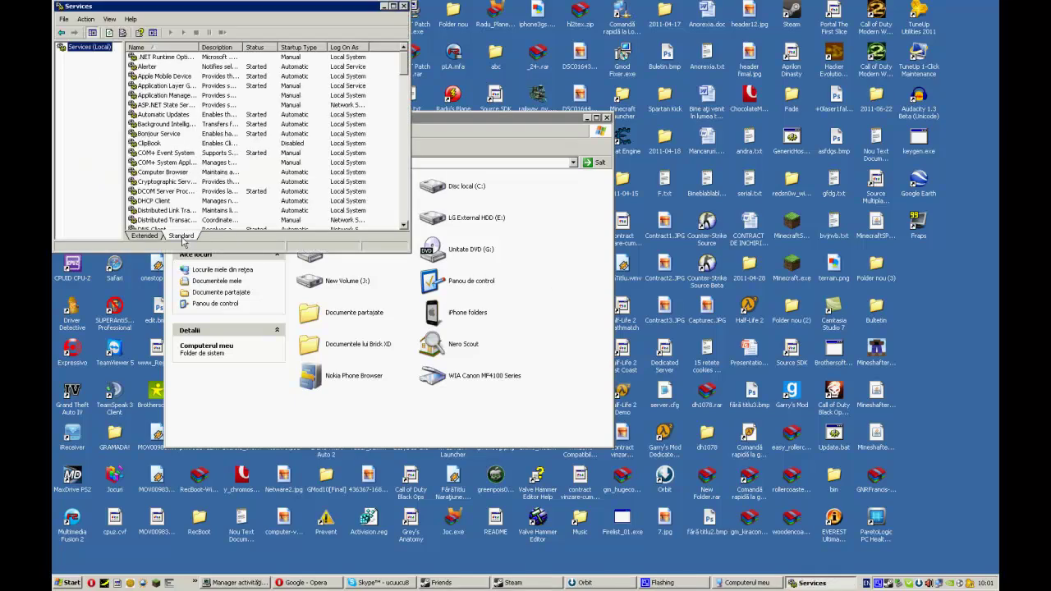
{"action": "left_click", "coordinate": [393, 6]}
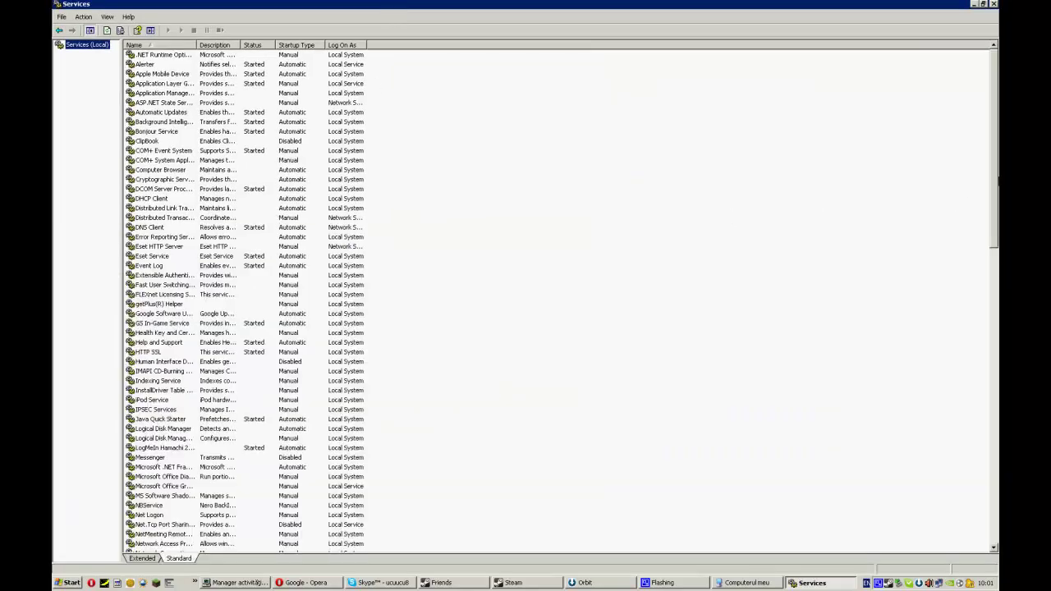
{"action": "left_click_drag", "start_coordinate": [995, 184], "coordinate": [951, 476]}
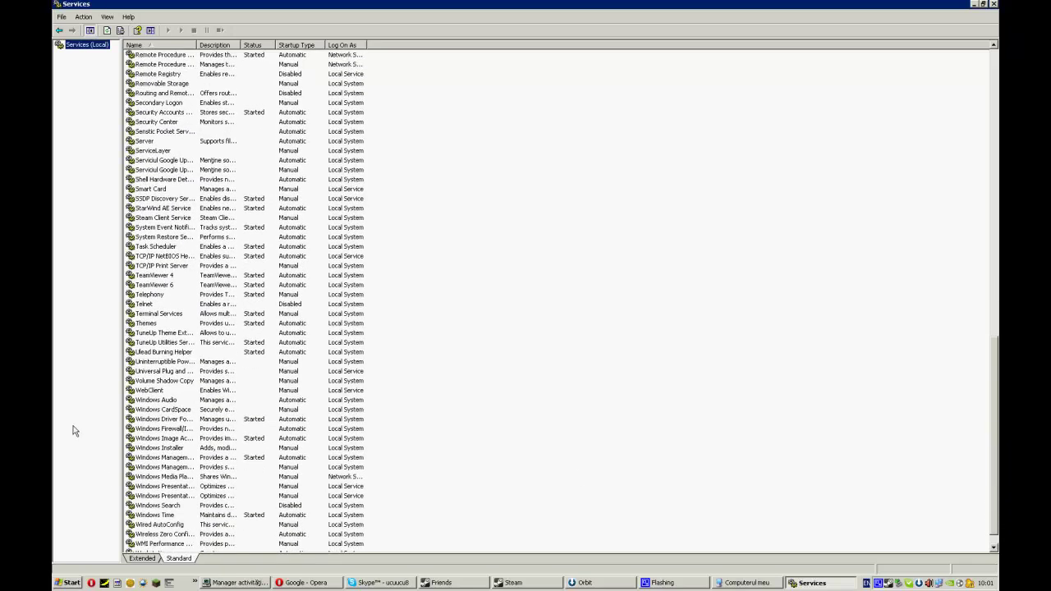
Start the Windows Audio service from its context menu, then head to the Start menu
{"action": "right_click", "coordinate": [162, 402]}
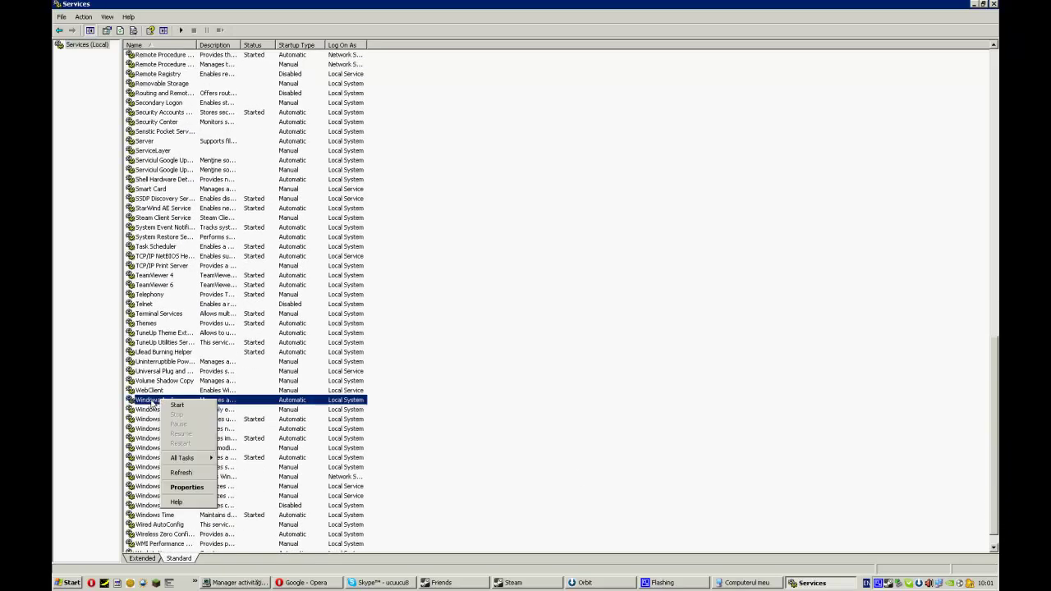
{"action": "left_click", "coordinate": [150, 407]}
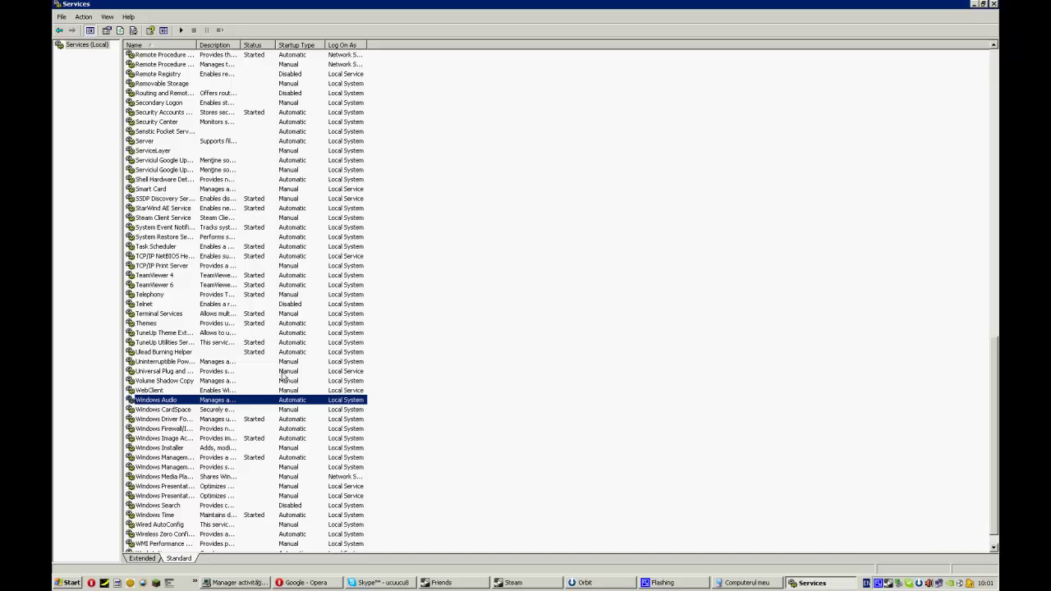
{"action": "right_click", "coordinate": [150, 402]}
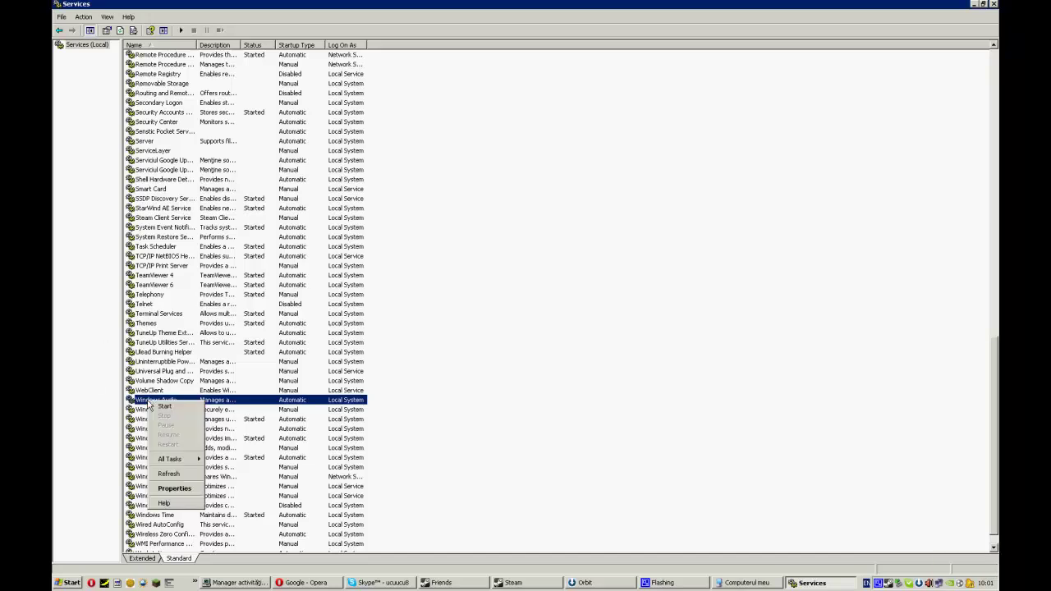
{"action": "left_click", "coordinate": [165, 407]}
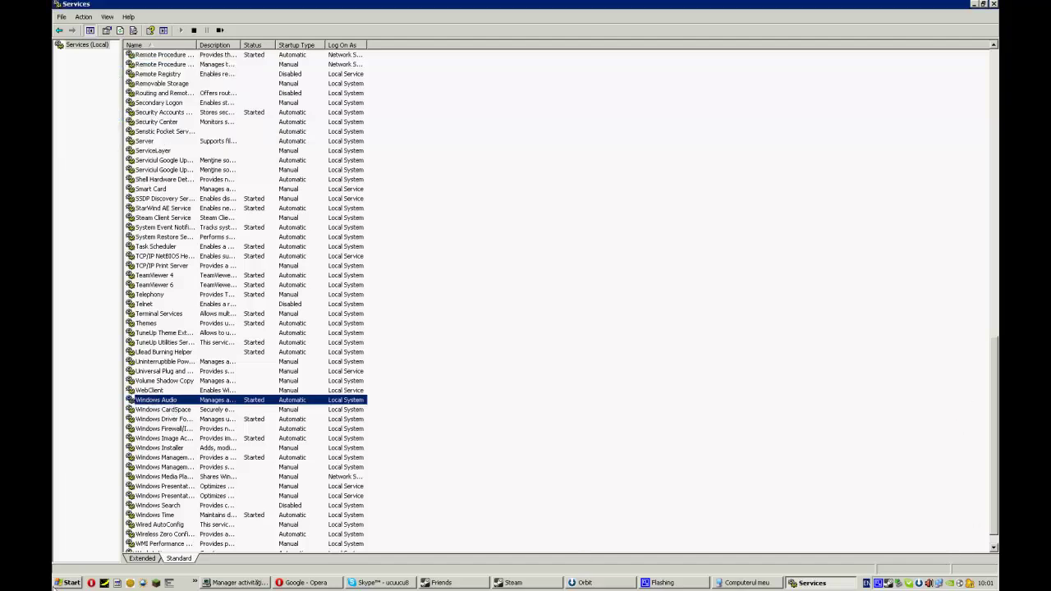
{"action": "left_click", "coordinate": [58, 583]}
Open Control Panel, view Sound and Audio Devices, cancel without changes, and minimize Control Panel
{"action": "left_click", "coordinate": [201, 142]}
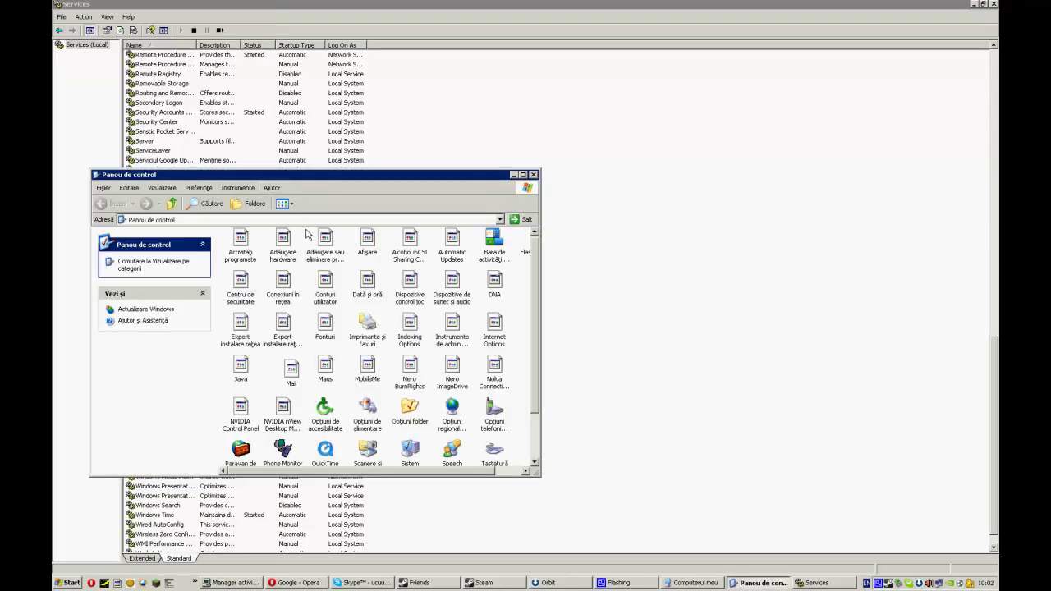
{"action": "double_click", "coordinate": [451, 279]}
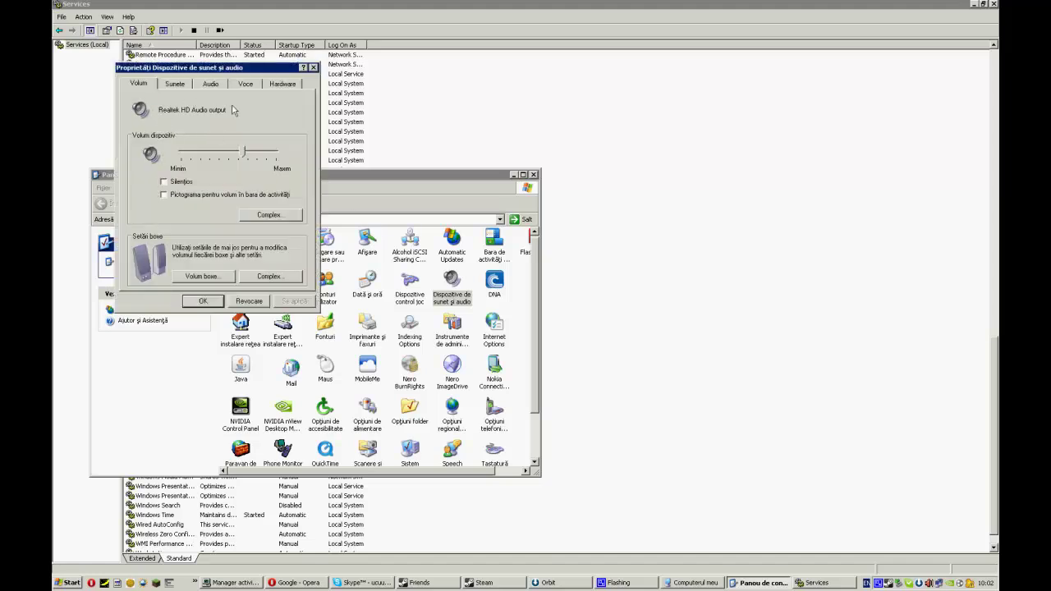
{"action": "left_click", "coordinate": [250, 300]}
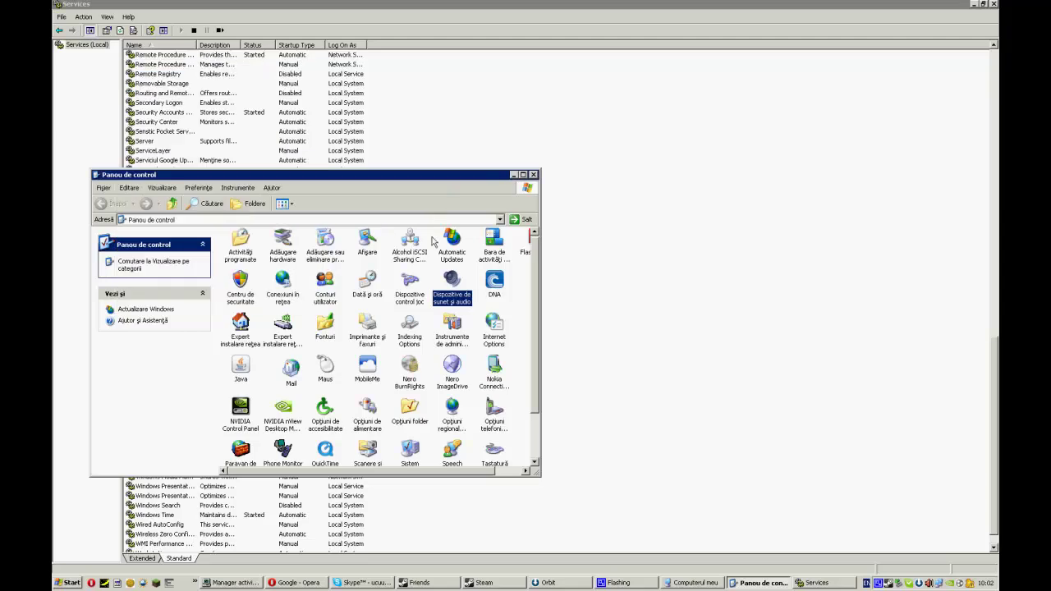
{"action": "left_click", "coordinate": [514, 175]}
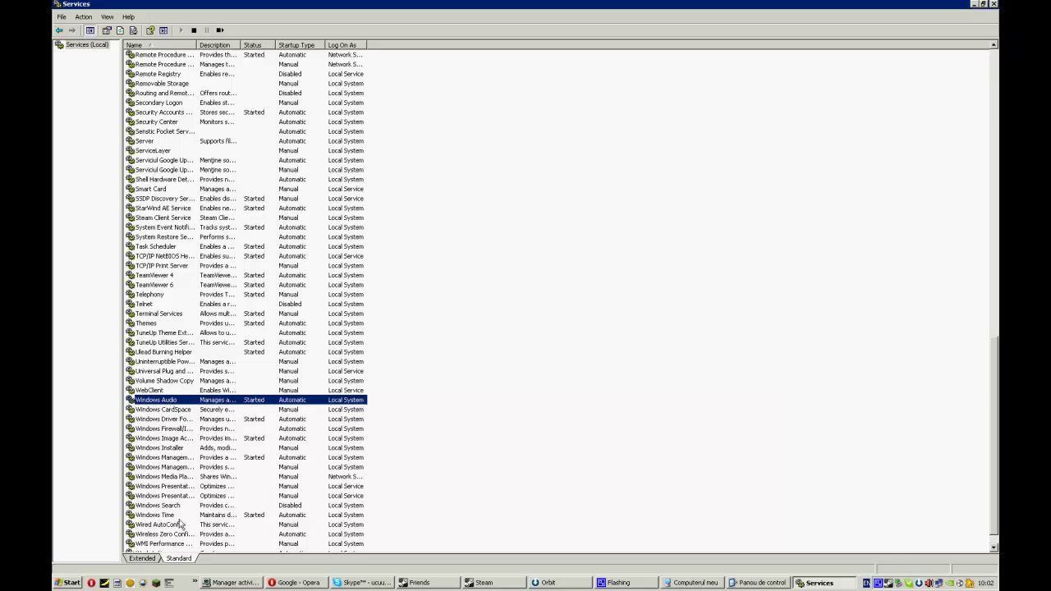
Widen the Name column and browse the Windows Firewall/ICS, Image Acquisition, Time and WMI rows
{"action": "scroll", "coordinate": [194, 435], "scroll_direction": "down", "scroll_amount": 1}
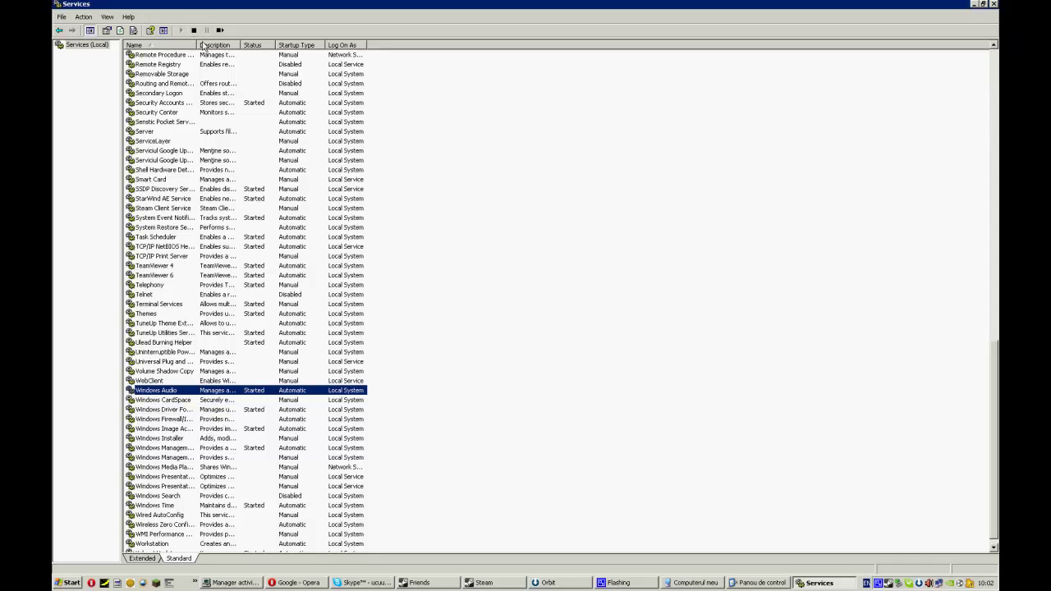
{"action": "left_click_drag", "start_coordinate": [198, 44], "coordinate": [269, 45]}
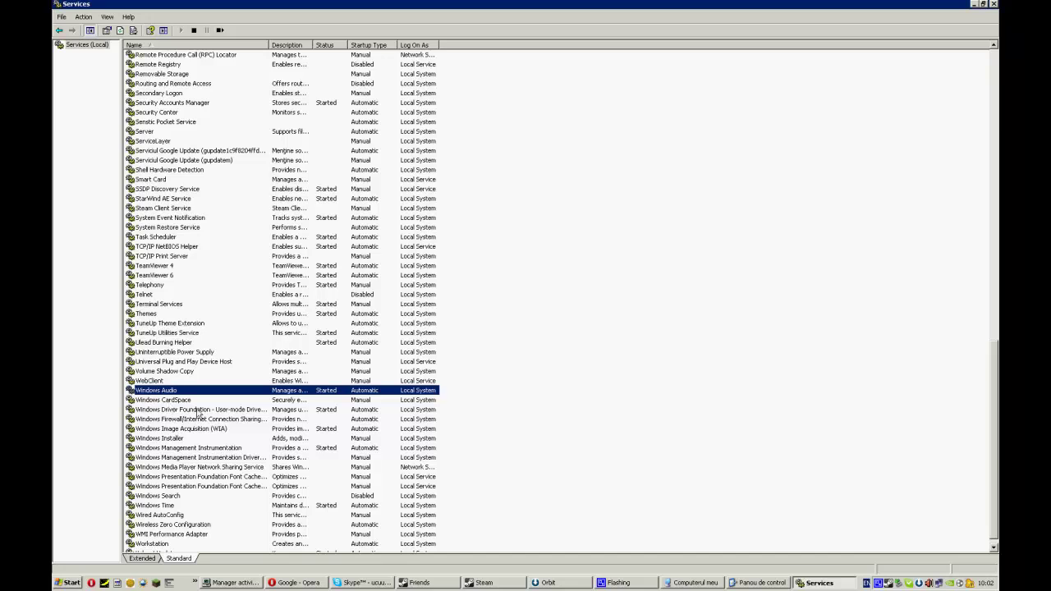
{"action": "right_click", "coordinate": [207, 421]}
{"action": "left_click", "coordinate": [189, 430]}
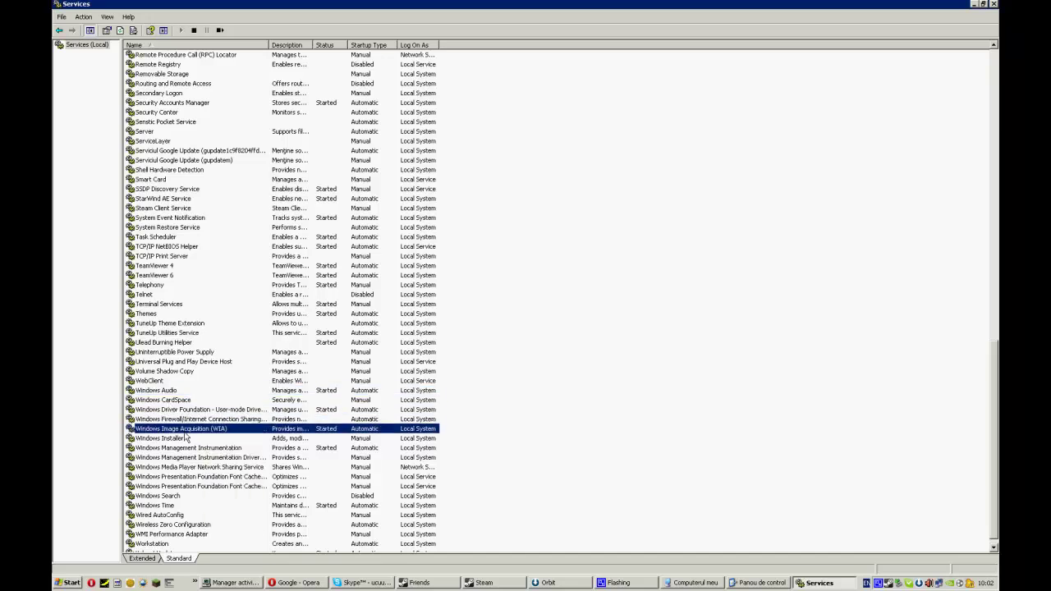
{"action": "left_click", "coordinate": [164, 507]}
{"action": "left_click", "coordinate": [182, 449]}
{"action": "left_click", "coordinate": [183, 430]}
{"action": "key", "text": "Up"}
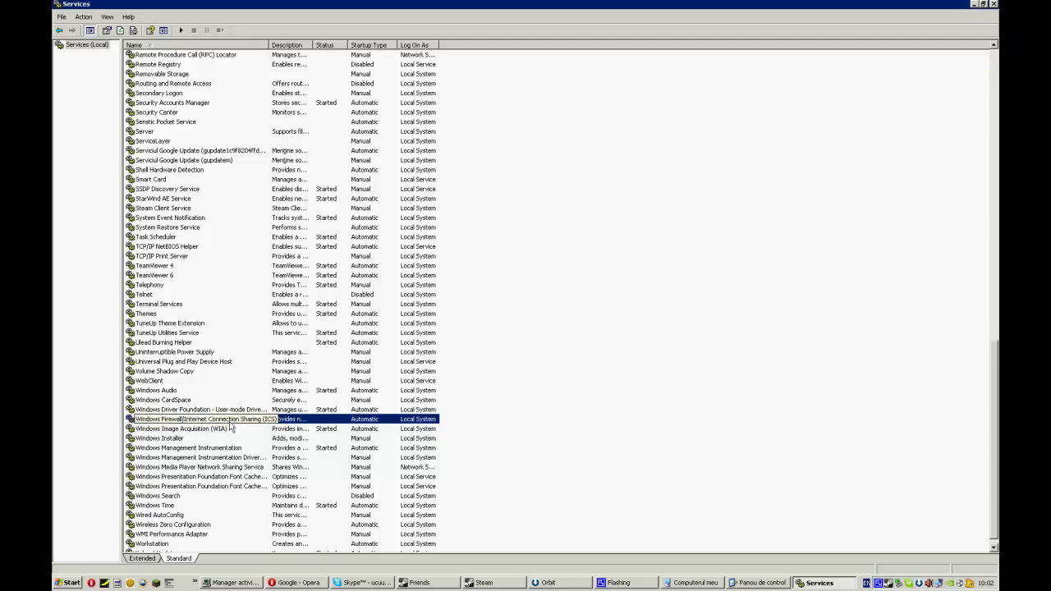
Open Windows Audio properties, highlight netsvcs in its svchost.exe path, and switch to the Recovery tab
{"action": "right_click", "coordinate": [149, 392]}
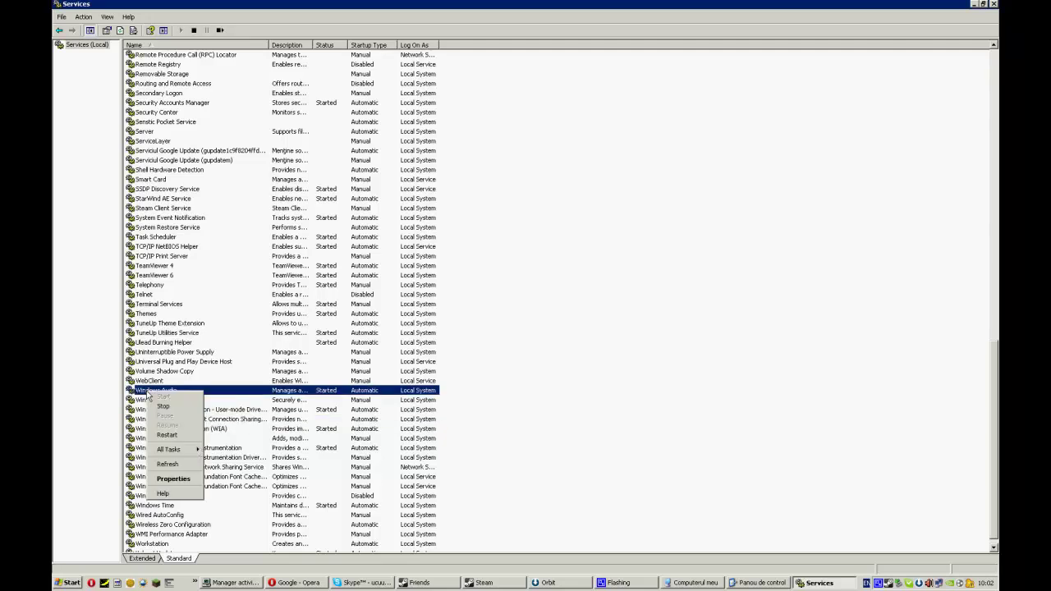
{"action": "left_click", "coordinate": [173, 479]}
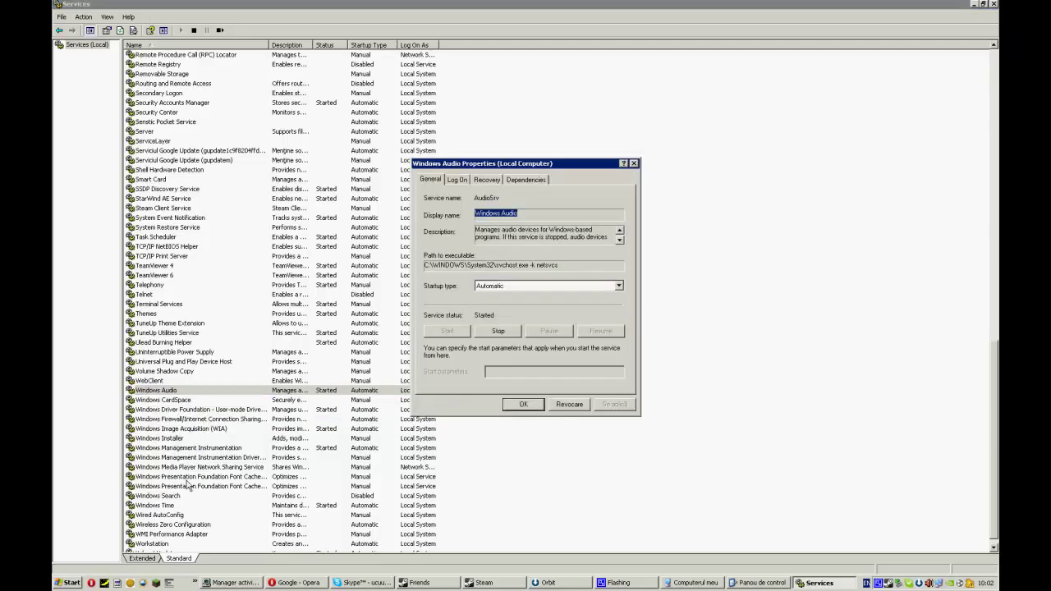
{"action": "left_click_drag", "start_coordinate": [567, 264], "coordinate": [542, 264]}
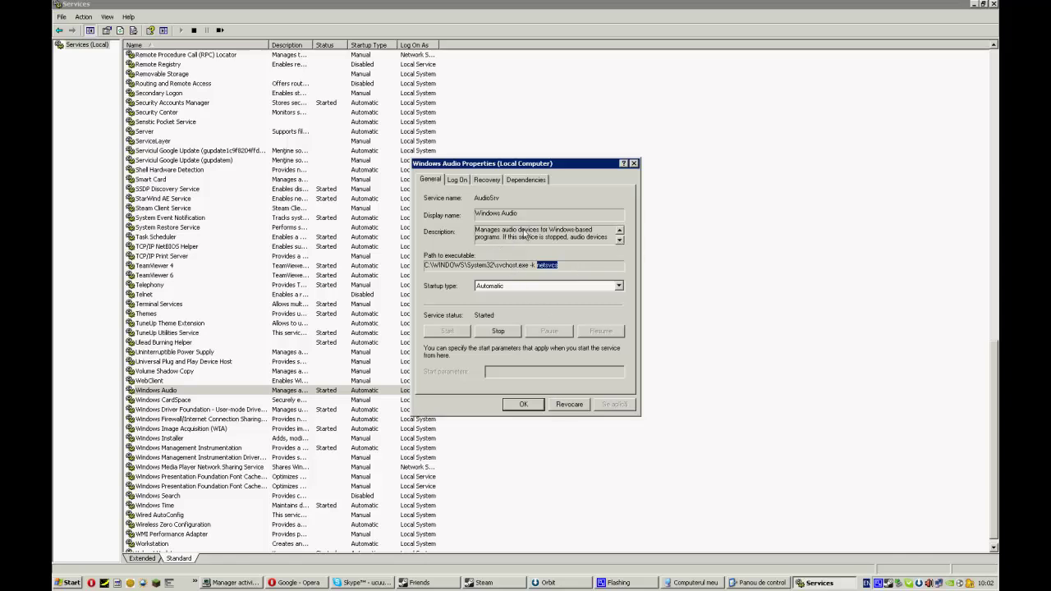
{"action": "left_click", "coordinate": [455, 179]}
{"action": "left_click", "coordinate": [489, 179]}
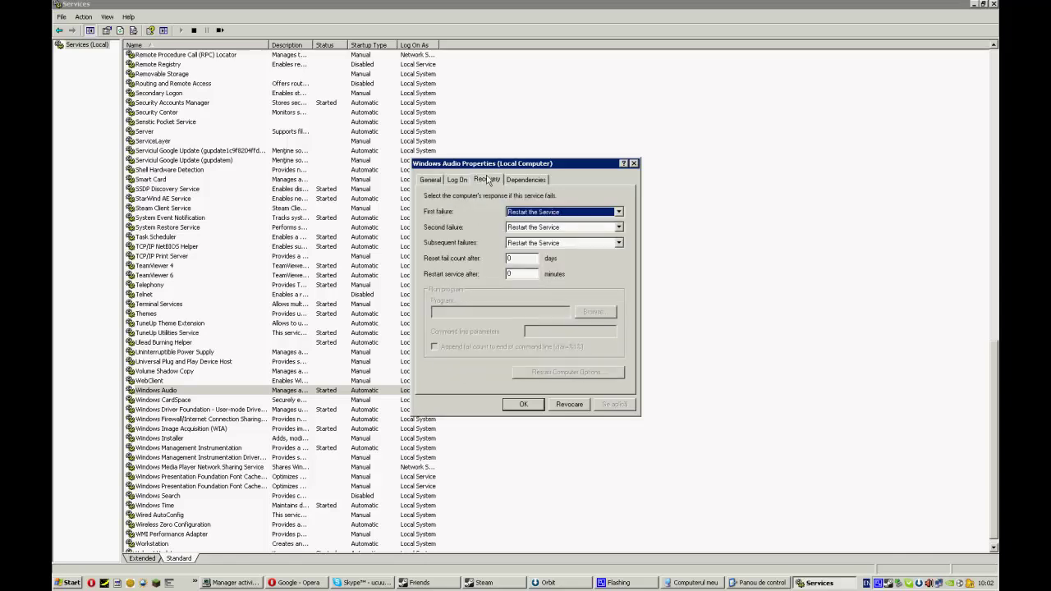
{"action": "left_click", "coordinate": [451, 180]}
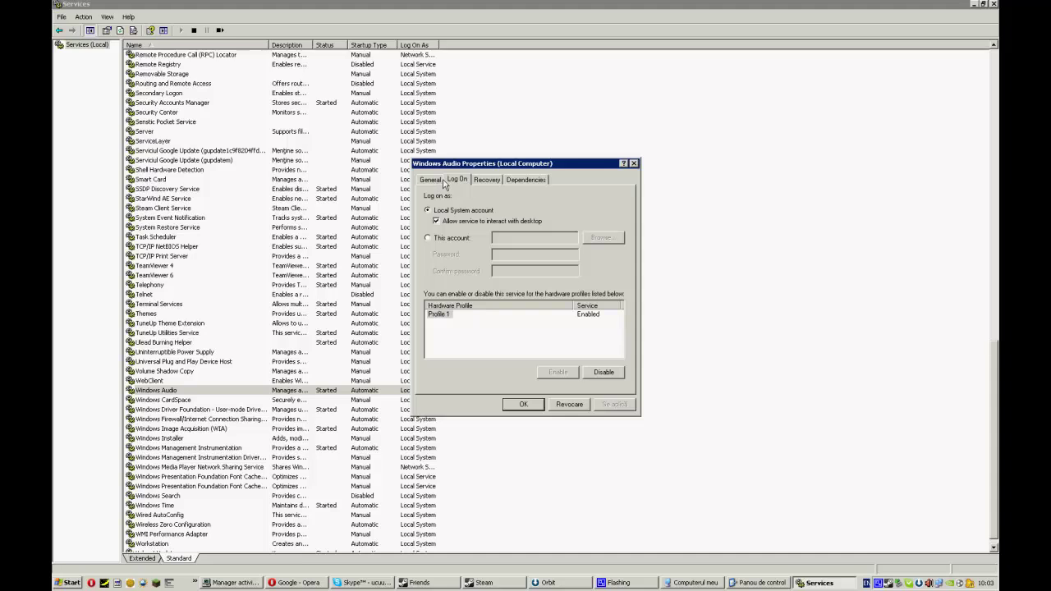
{"action": "left_click", "coordinate": [486, 180]}
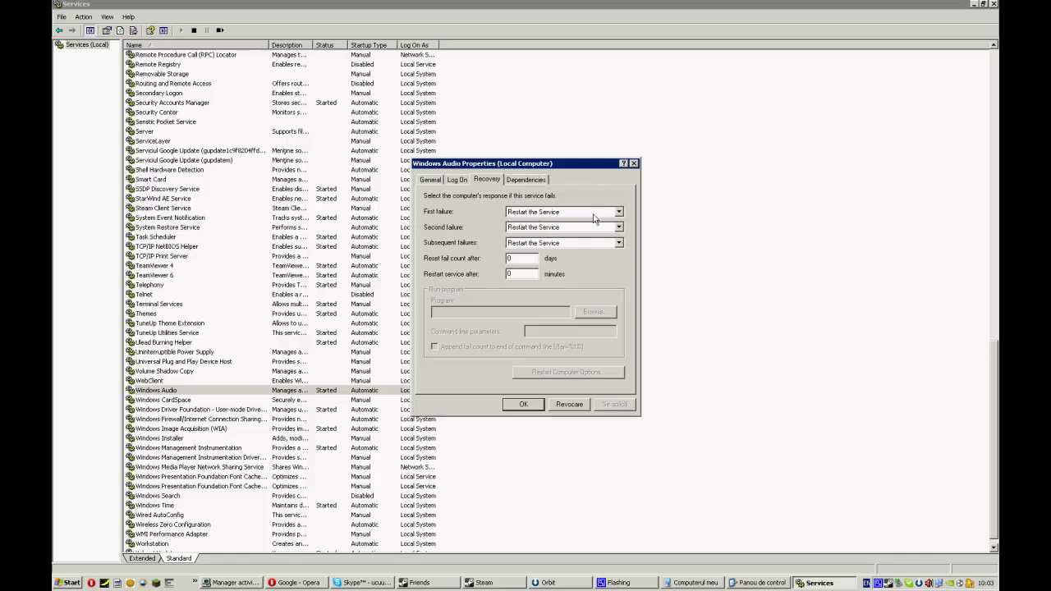
Set first and second failures to Restart the Service, edit reset-days and restart-minutes, and save
{"action": "left_click", "coordinate": [619, 212]}
{"action": "left_click", "coordinate": [556, 230]}
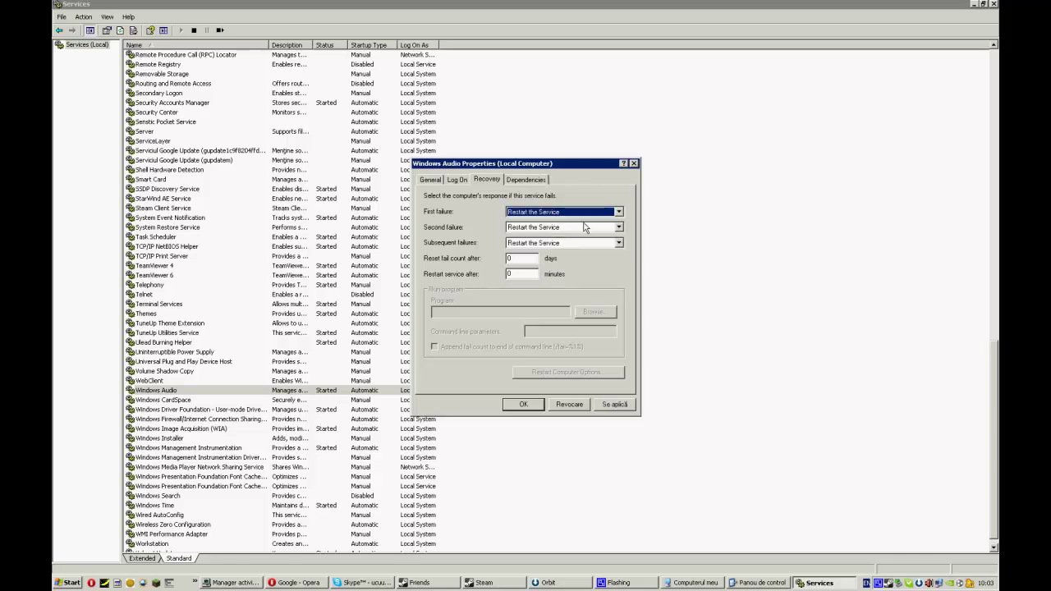
{"action": "left_click", "coordinate": [605, 228]}
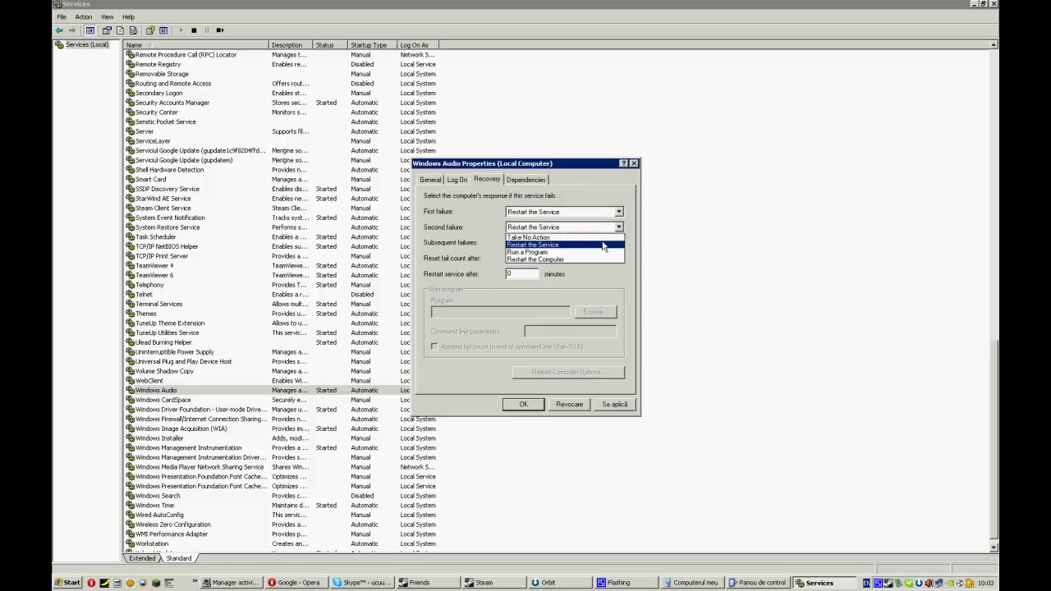
{"action": "left_click", "coordinate": [604, 245]}
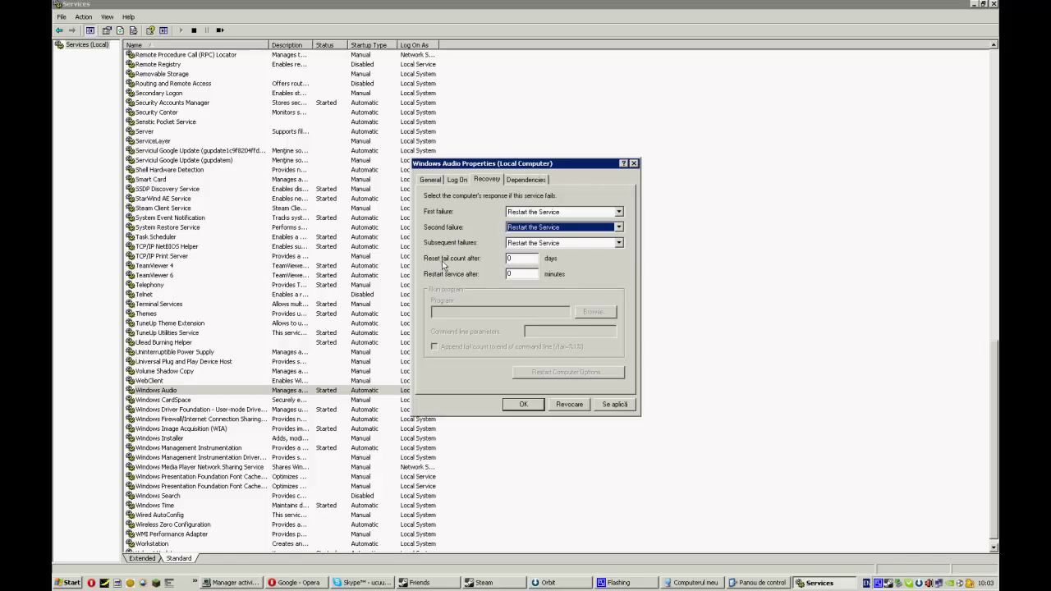
{"action": "double_click", "coordinate": [532, 263]}
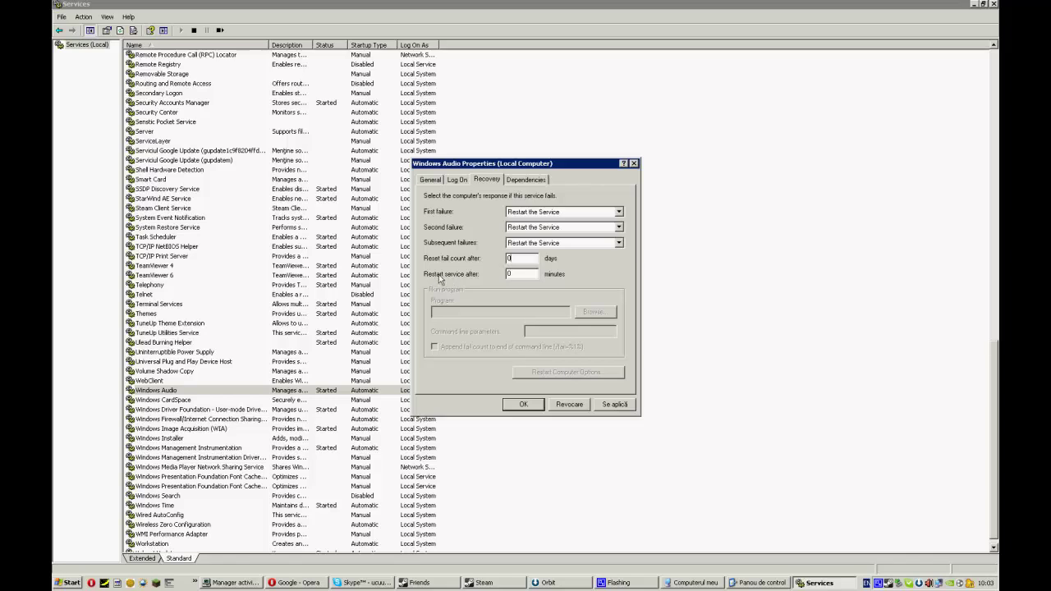
{"action": "double_click", "coordinate": [527, 274]}
{"action": "key", "text": "Return"}
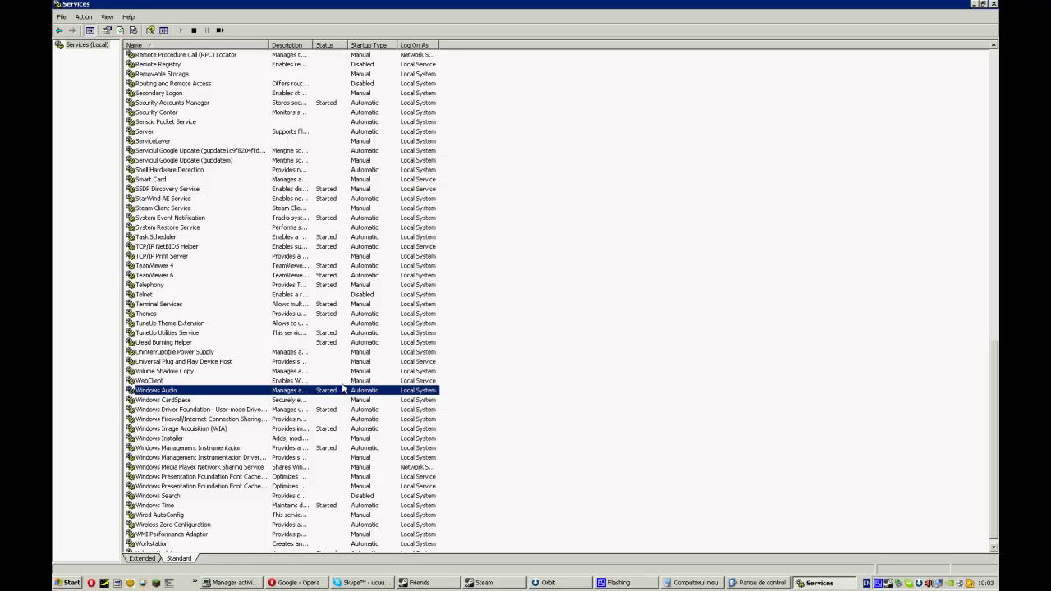
Reopen Windows Audio's properties to check its restart-after-1-minute recovery, log-on and dependency settings
{"action": "right_click", "coordinate": [344, 389]}
{"action": "left_click", "coordinate": [379, 477]}
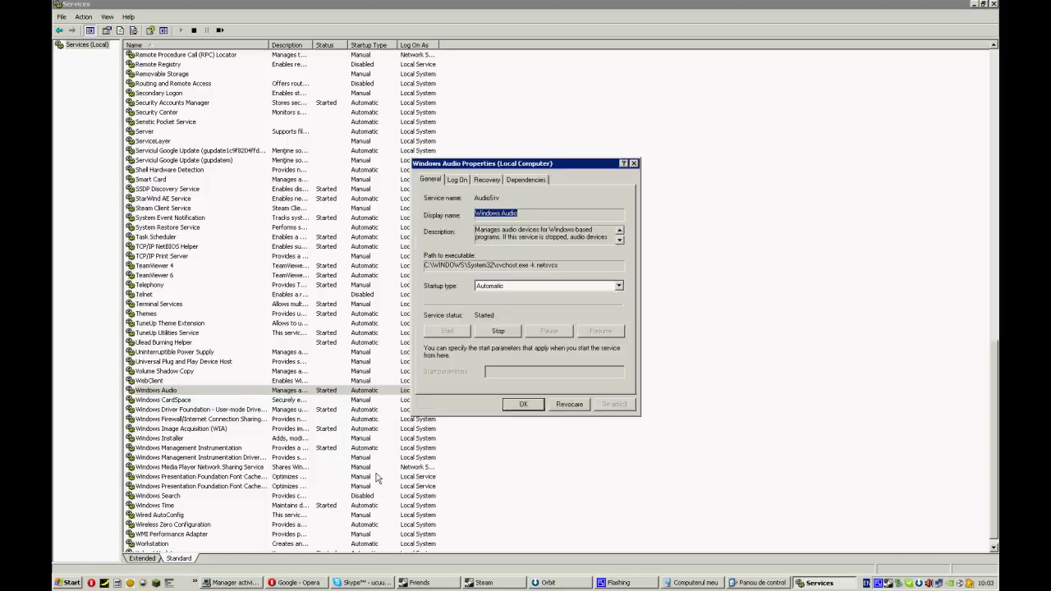
{"action": "left_click", "coordinate": [484, 181]}
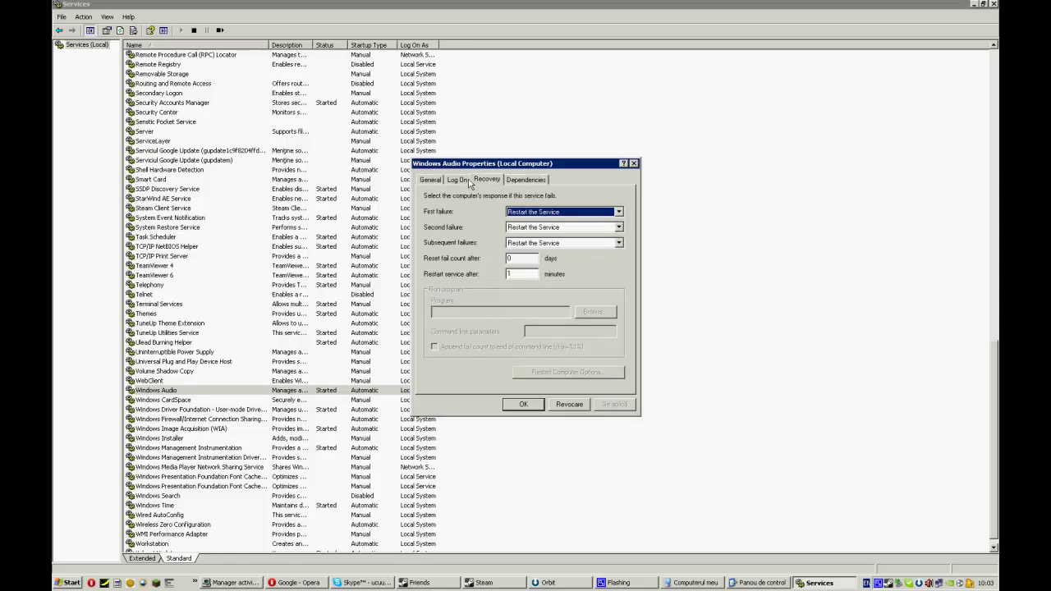
{"action": "left_click", "coordinate": [457, 179]}
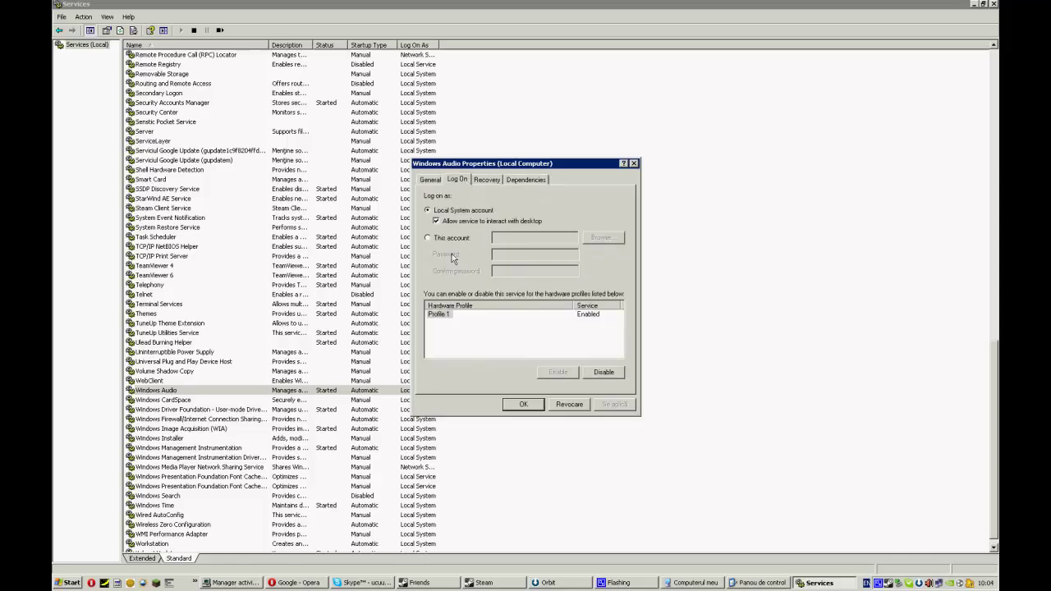
{"action": "left_click", "coordinate": [542, 183]}
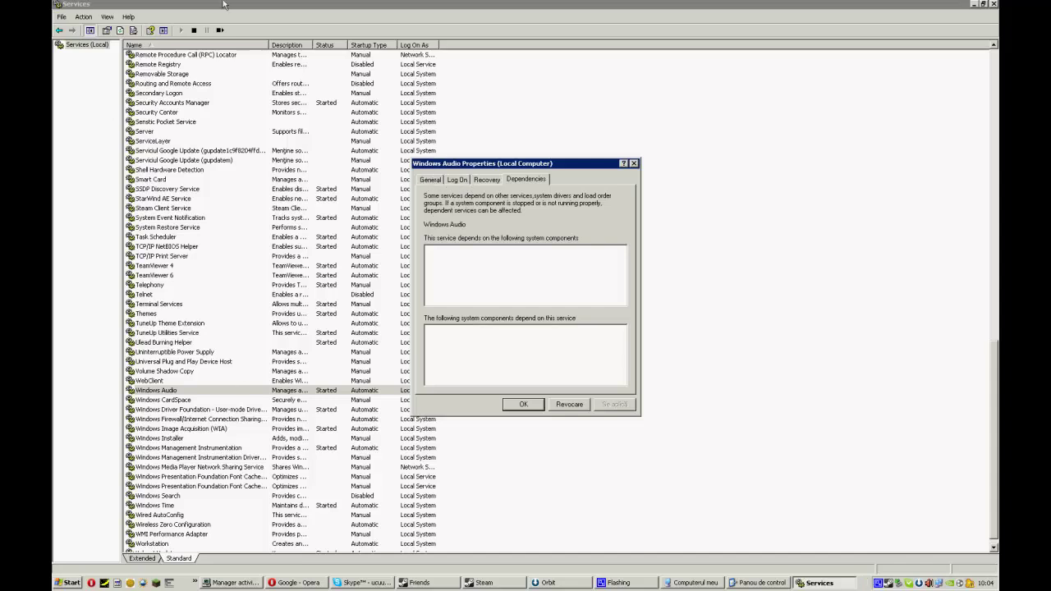
Run services.msc from the Start menu's Executare prompt
{"action": "left_click", "coordinate": [64, 582]}
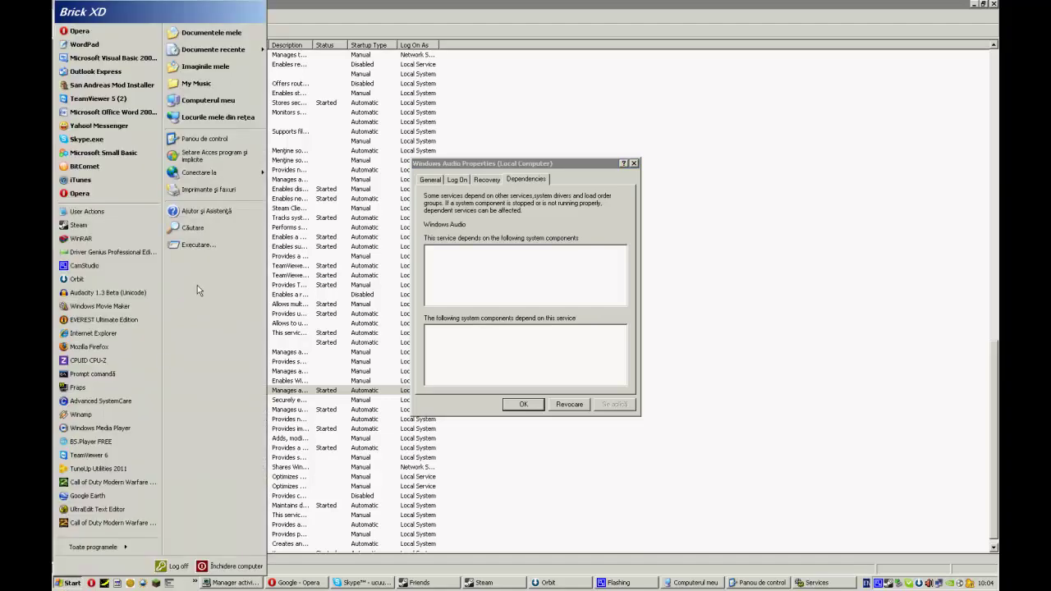
{"action": "left_click", "coordinate": [197, 285]}
{"action": "left_click", "coordinate": [139, 553]}
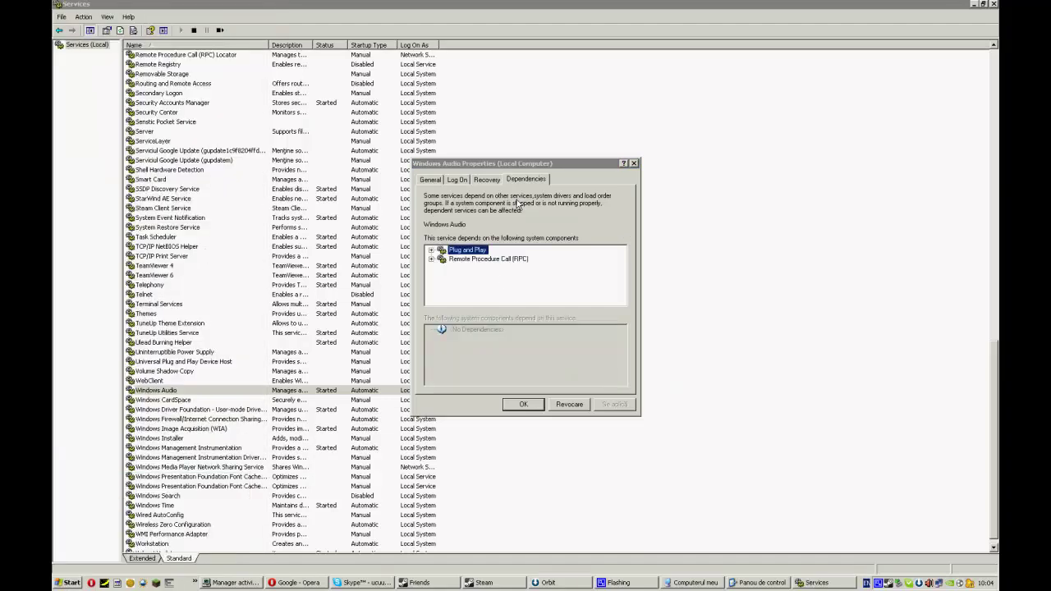
Show Plug and Play and RPC as Windows Audio's dependencies, then dismiss the ActiveX warning and extra Services window
{"action": "left_click", "coordinate": [487, 179]}
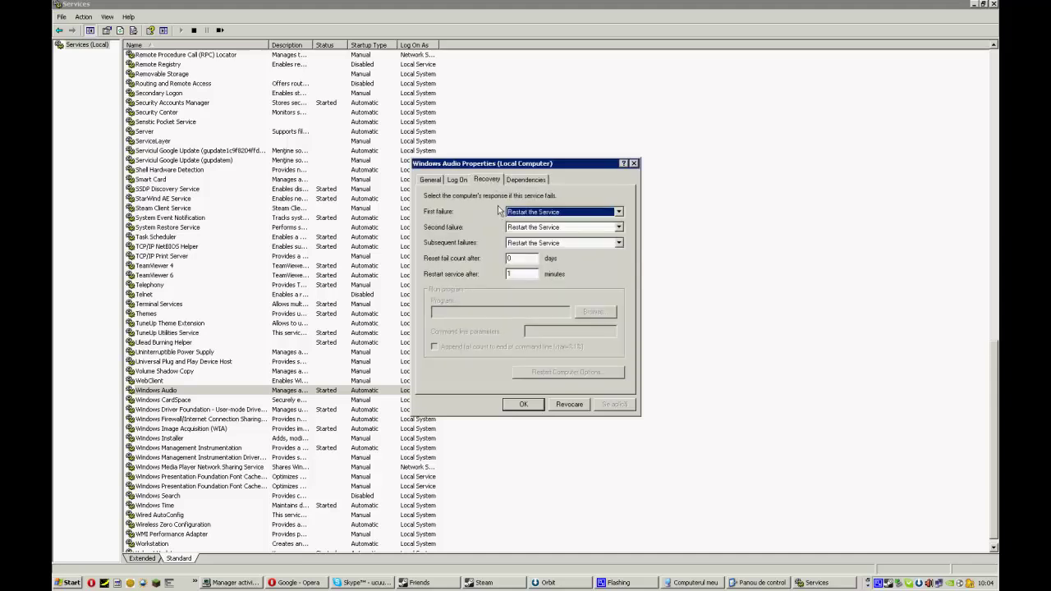
{"action": "left_click", "coordinate": [525, 179]}
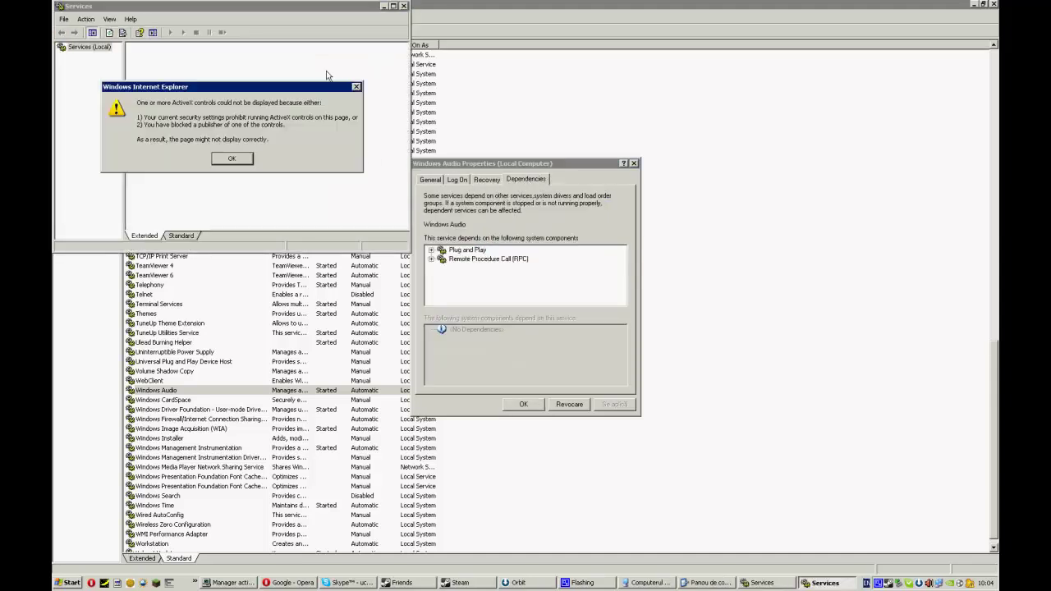
{"action": "left_click", "coordinate": [221, 160]}
{"action": "left_click", "coordinate": [404, 6]}
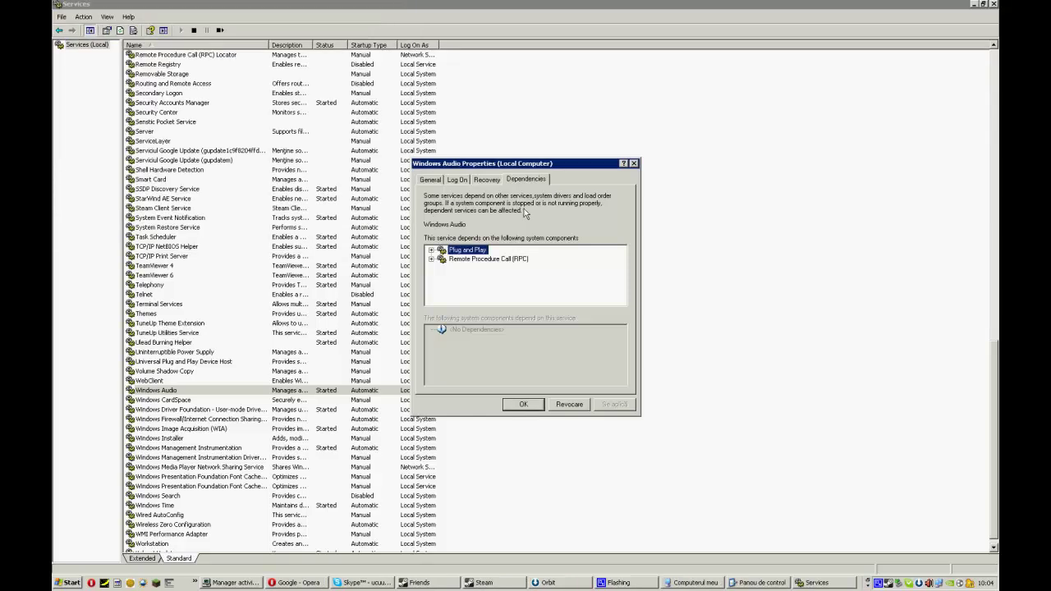